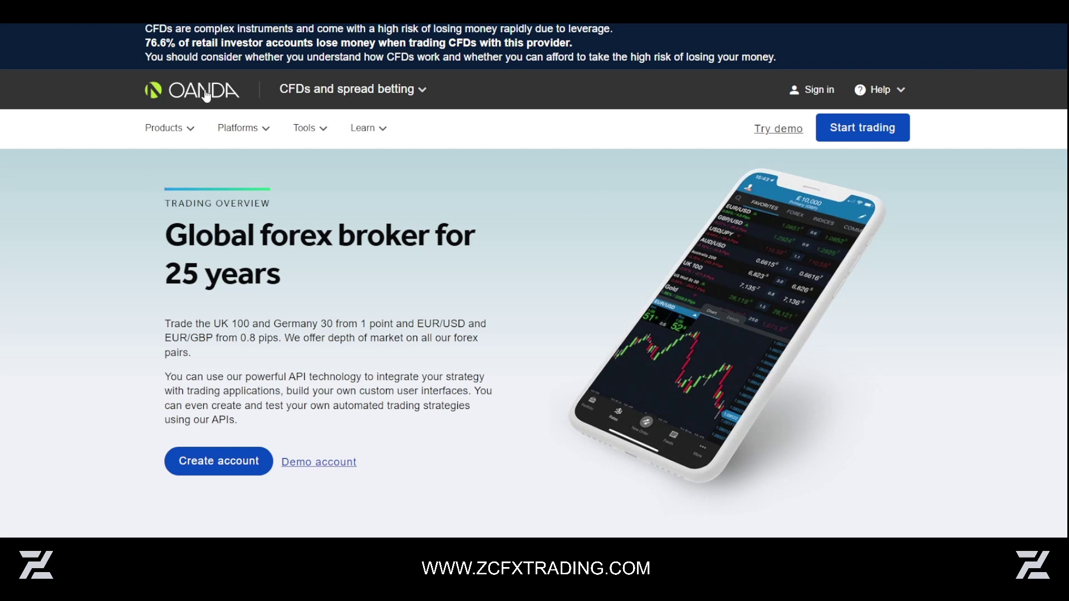
# - Go to the OANDA home page and open the CFDs and spread betting section
pyautogui.click(204, 92)
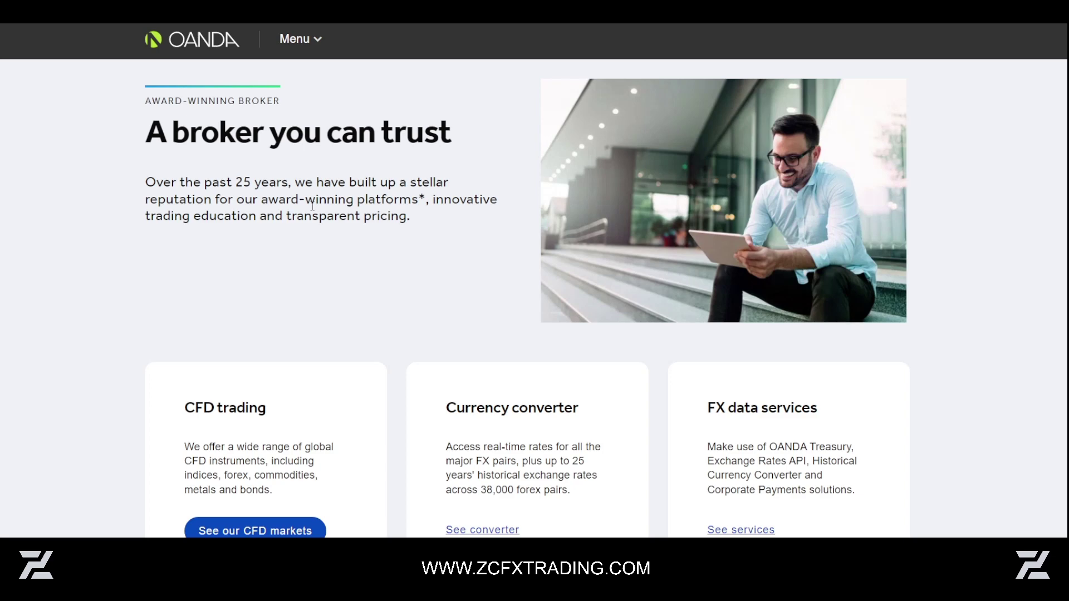
pyautogui.click(300, 39)
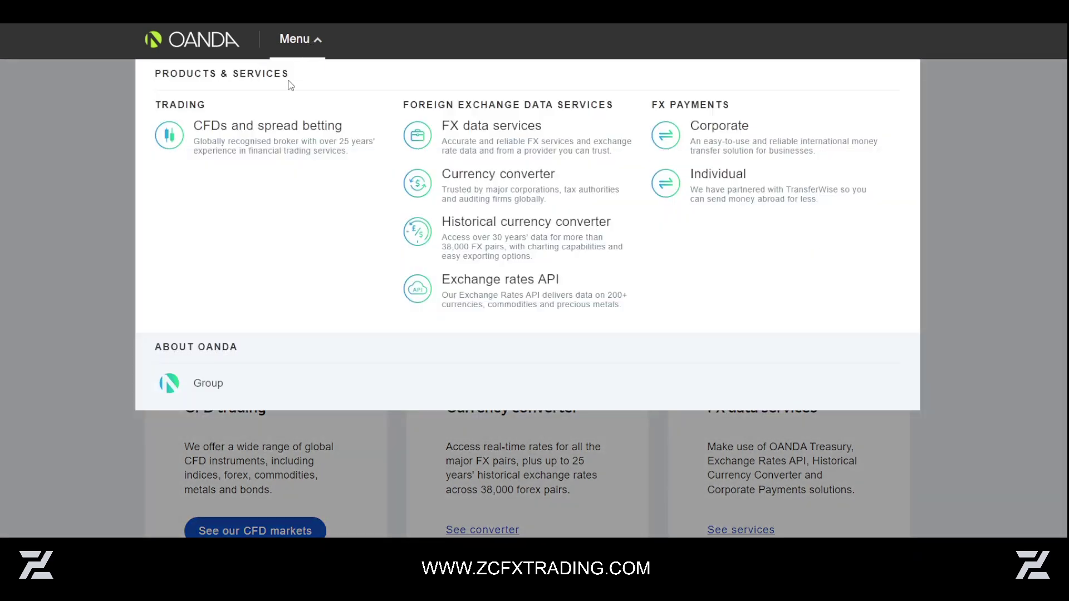
pyautogui.click(270, 129)
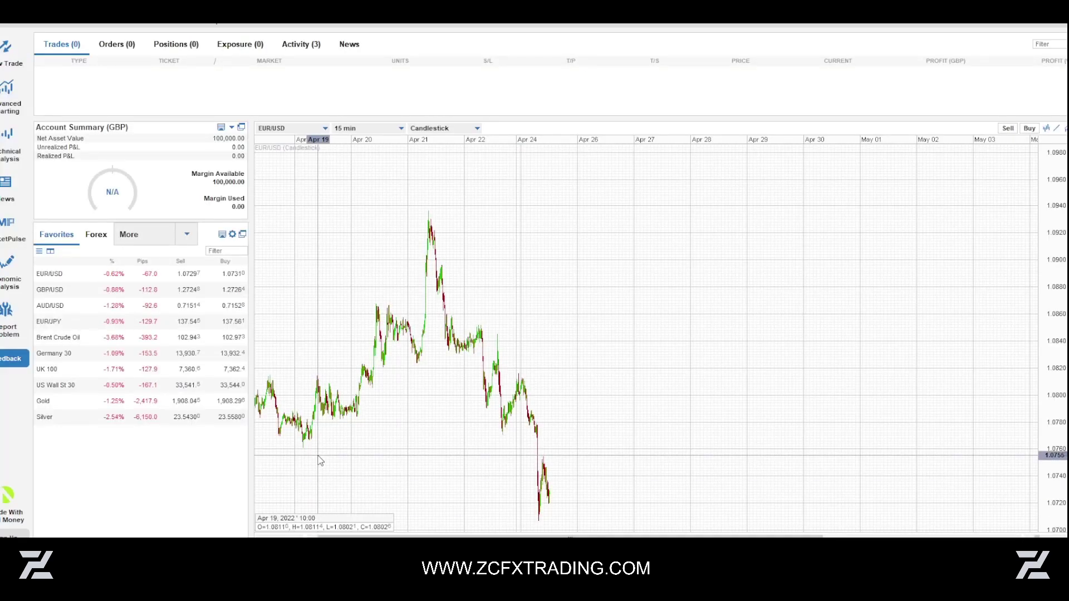
# - Look over the recent price history on the EUR/USD 15-minute chart and open Advanced Charting
pyautogui.rightClick(618, 321)
pyautogui.moveTo(618, 321); pyautogui.dragTo(766, 296)
pyautogui.moveTo(699, 368); pyautogui.dragTo(697, 451)
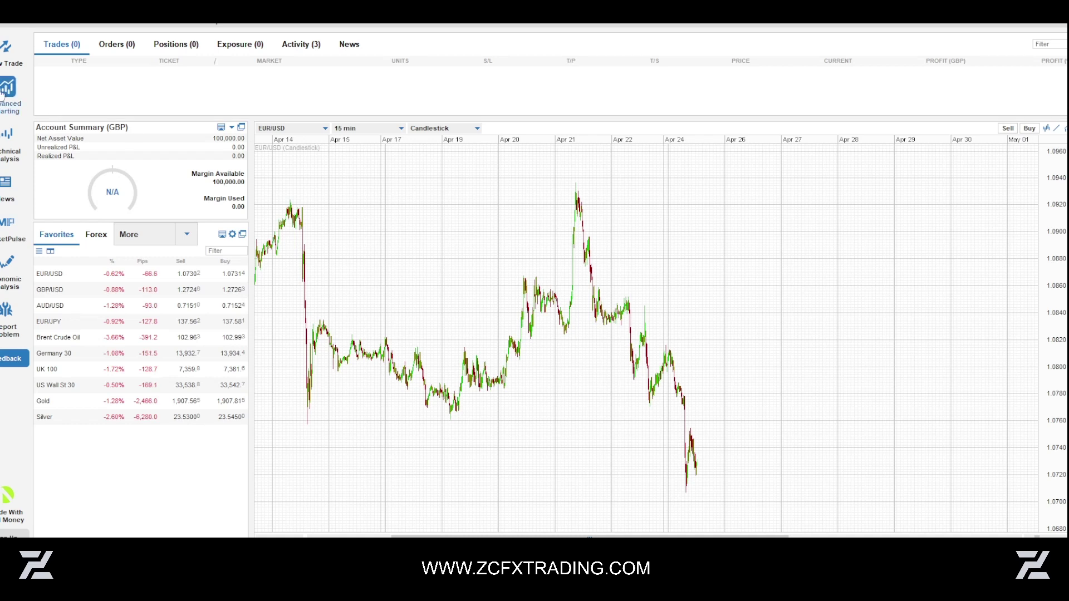
pyautogui.click(1065, 129)
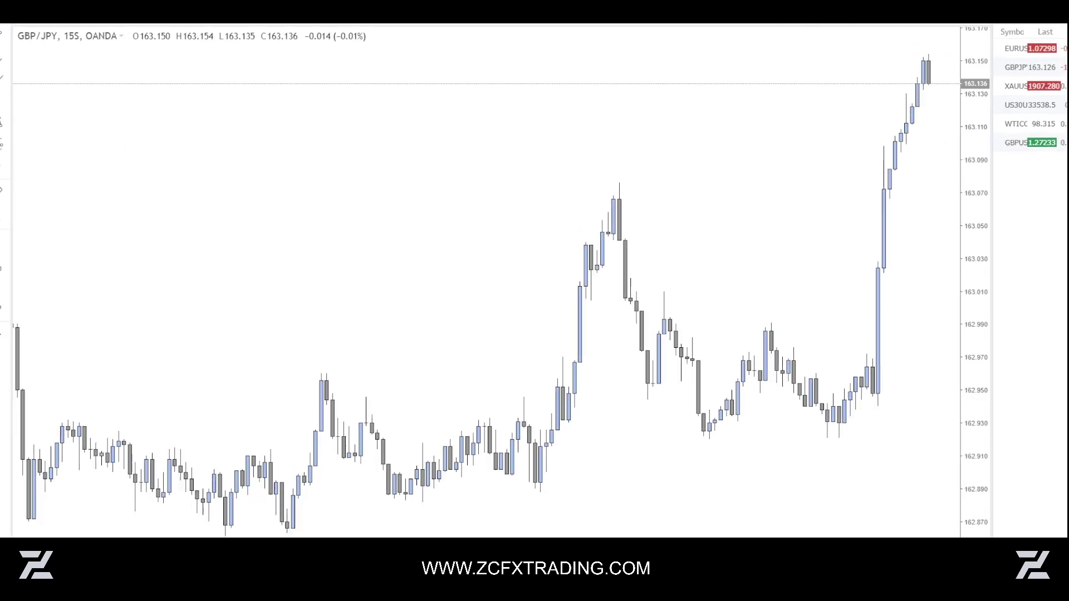
# - Check the preset chart intervals and set the GBP/JPY chart to a custom 25-second interval
pyautogui.moveTo(461, 198); pyautogui.dragTo(359, 196)
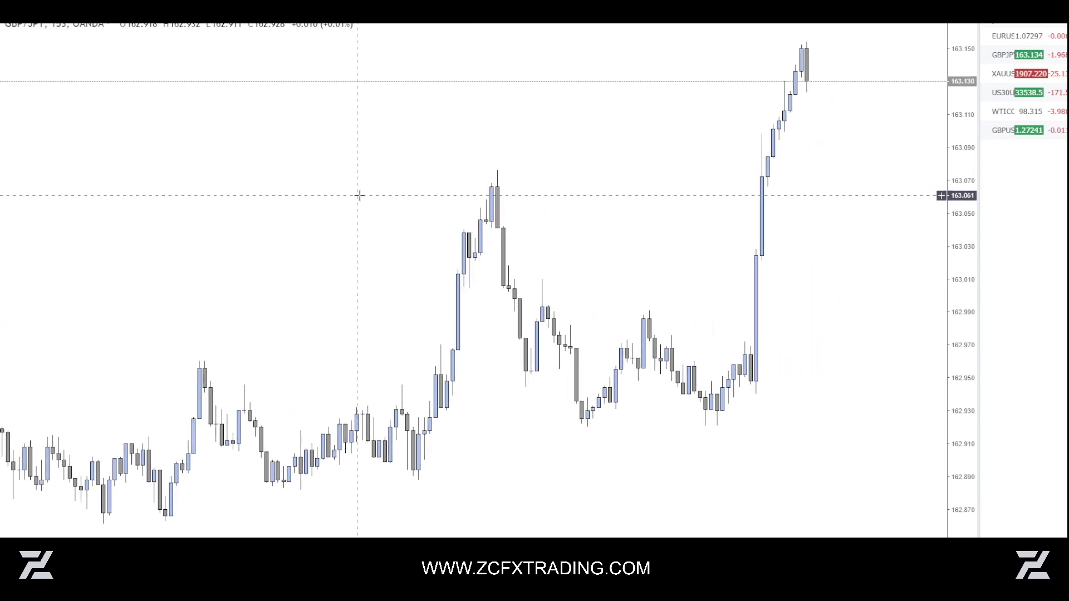
pyautogui.click(194, 24)
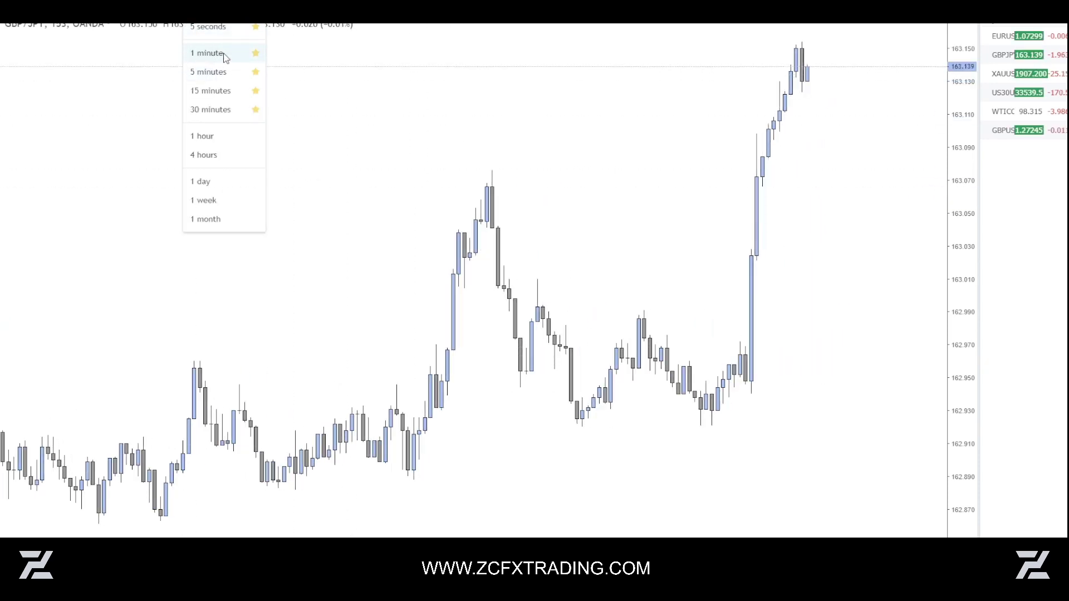
pyautogui.click(316, 151)
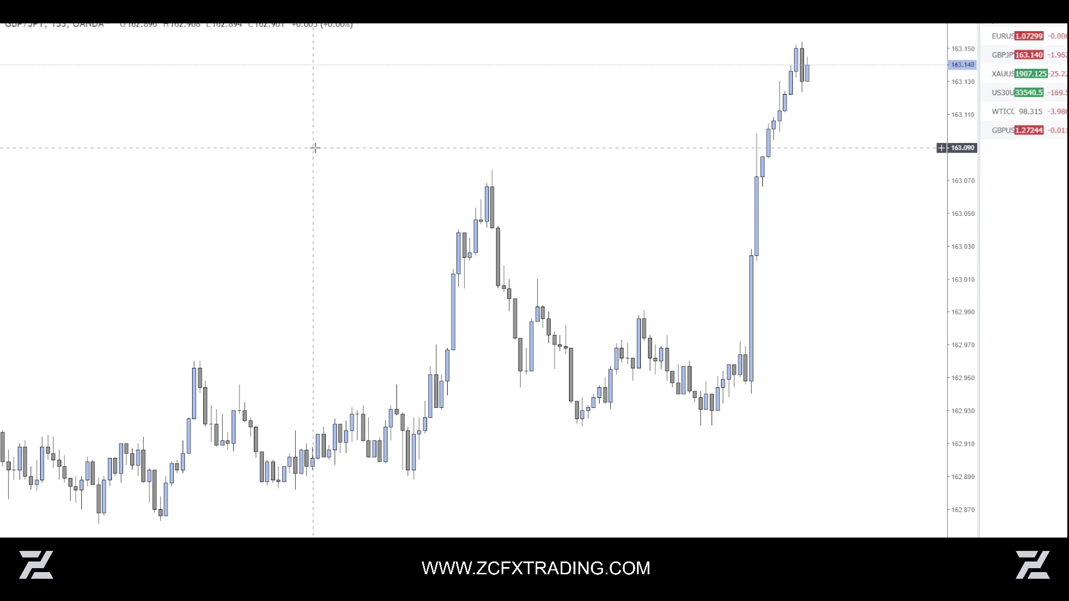
pyautogui.write('25S')
pyautogui.press('Return')
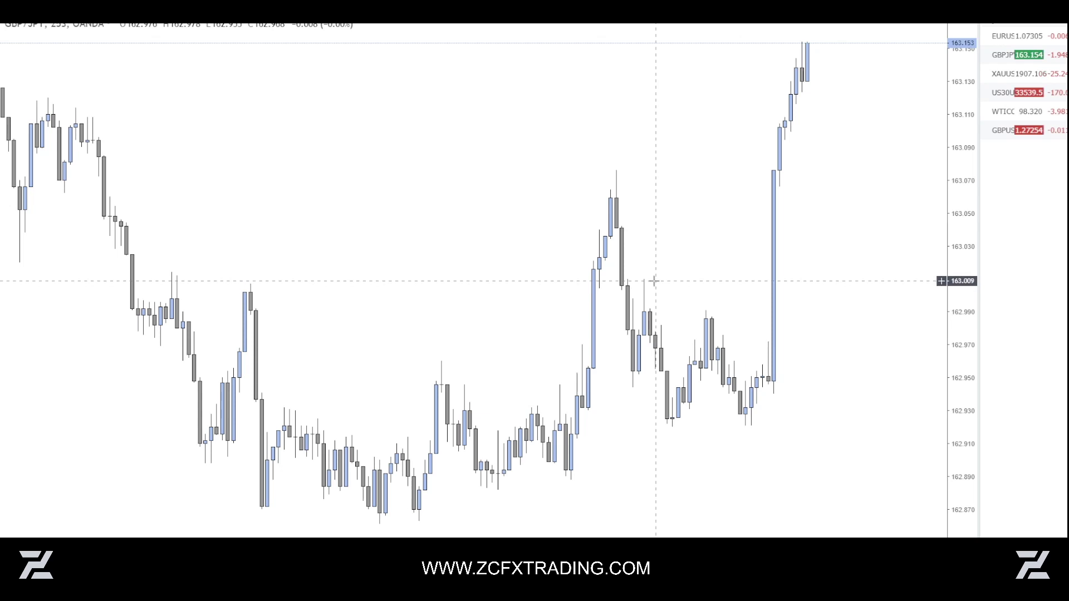
# - Try a 1-second interval on the GBP/JPY chart and set it to 10 seconds instead
pyautogui.write('1')
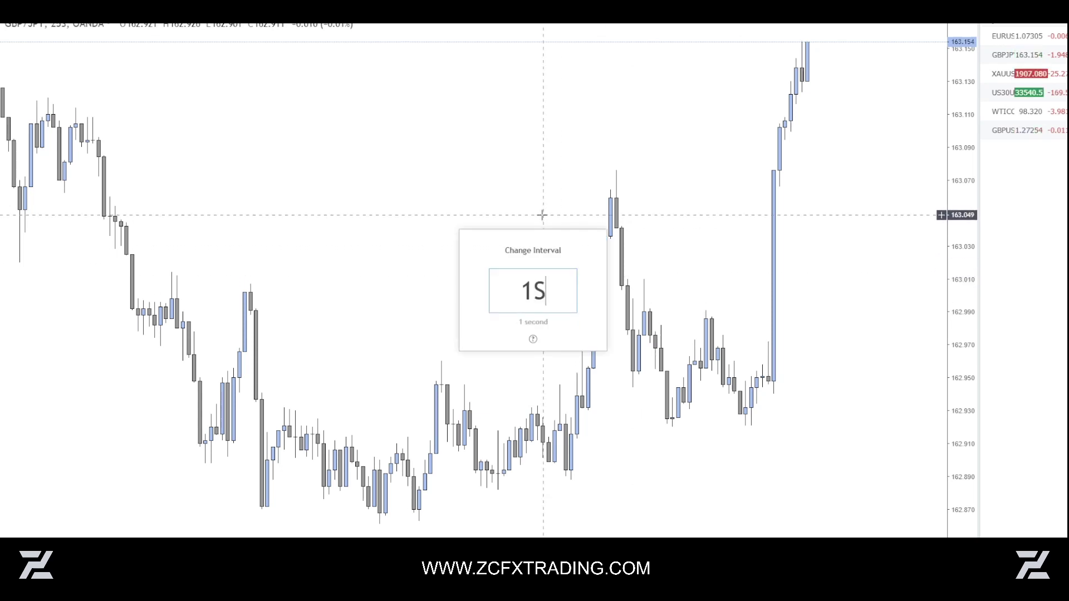
pyautogui.write('S')
pyautogui.press('Return')
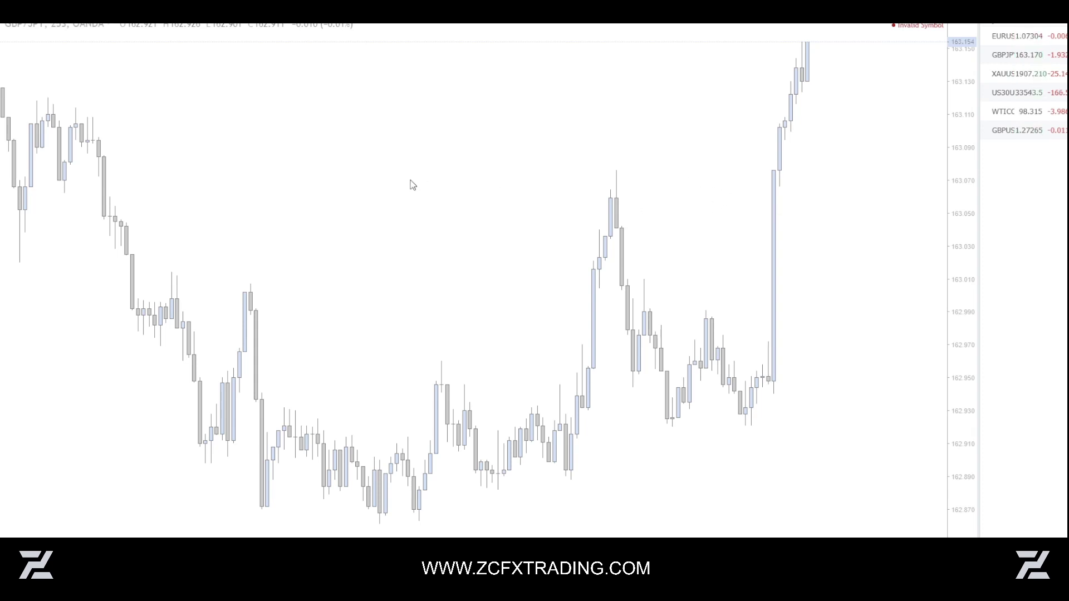
pyautogui.write('10S')
pyautogui.press('Return')
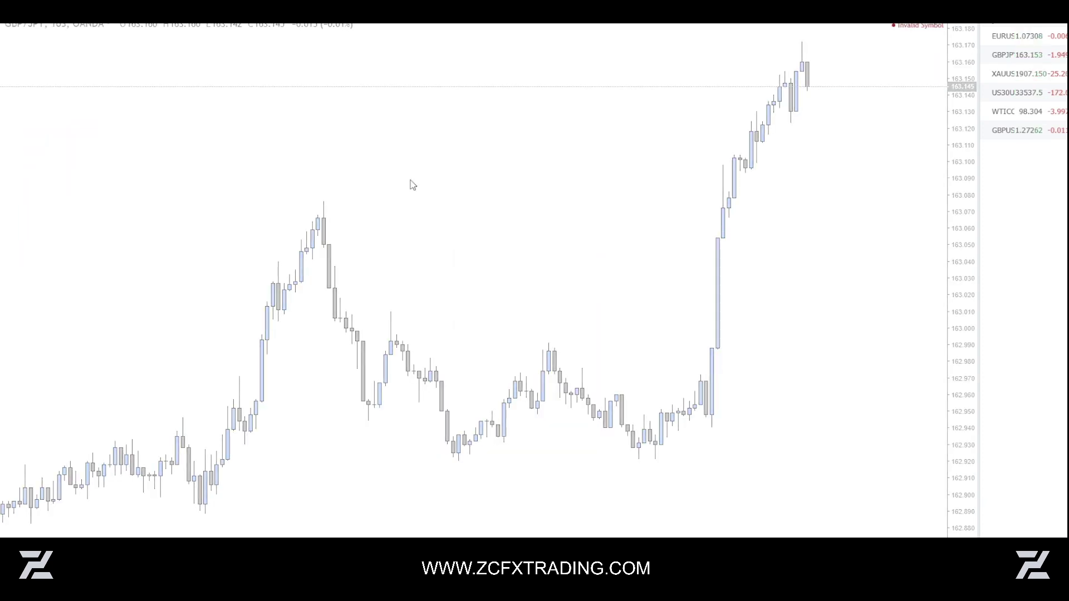
# - Switch the GBP/JPY chart to a 5-second interval and back to 10 seconds
pyautogui.write('5')
pyautogui.press('Return')
pyautogui.write('10')
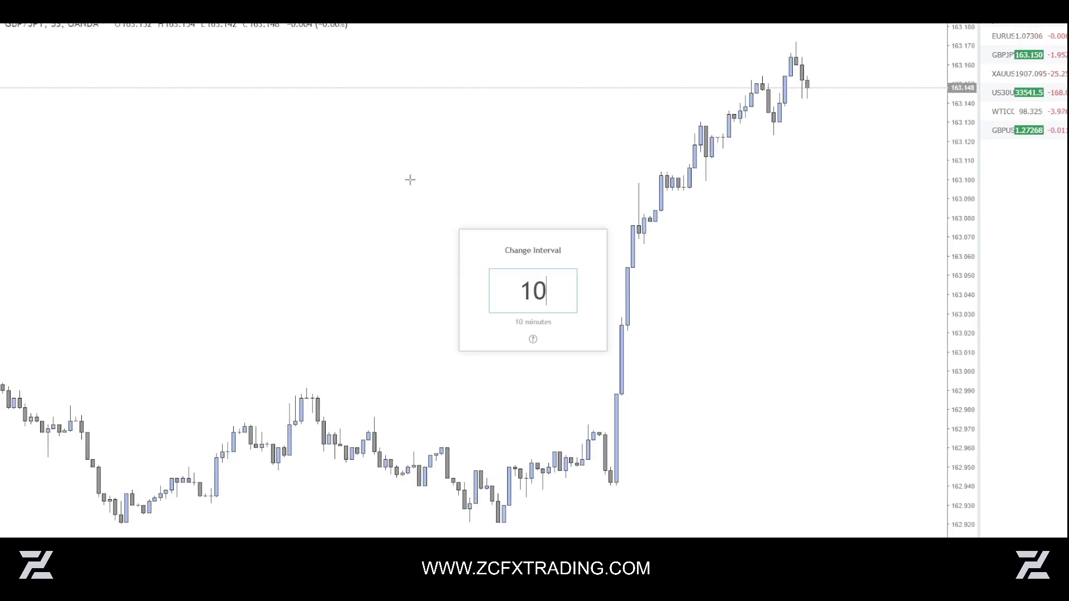
pyautogui.press('Return')
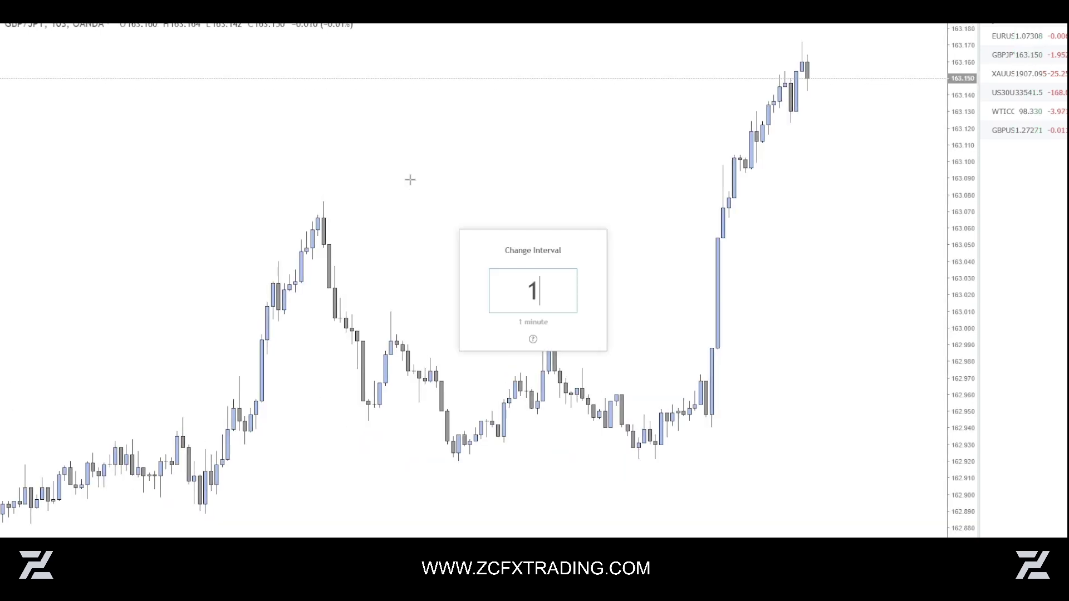
# - Set the GBP/JPY chart interval to 15 seconds and change it to 20 seconds
pyautogui.write('15')
pyautogui.press('Return')
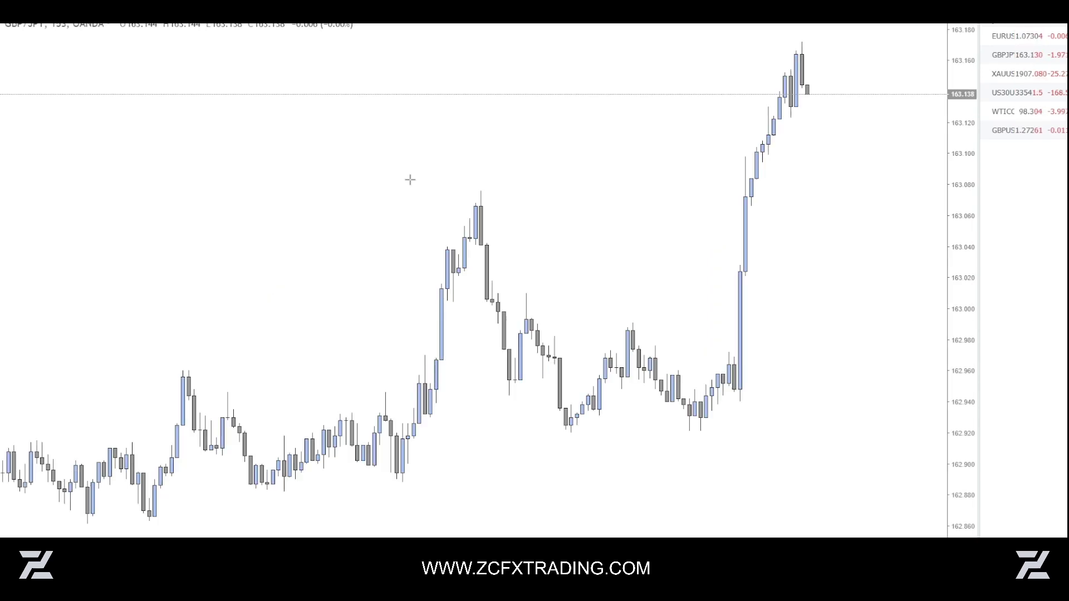
pyautogui.write('20')
pyautogui.press('Return')
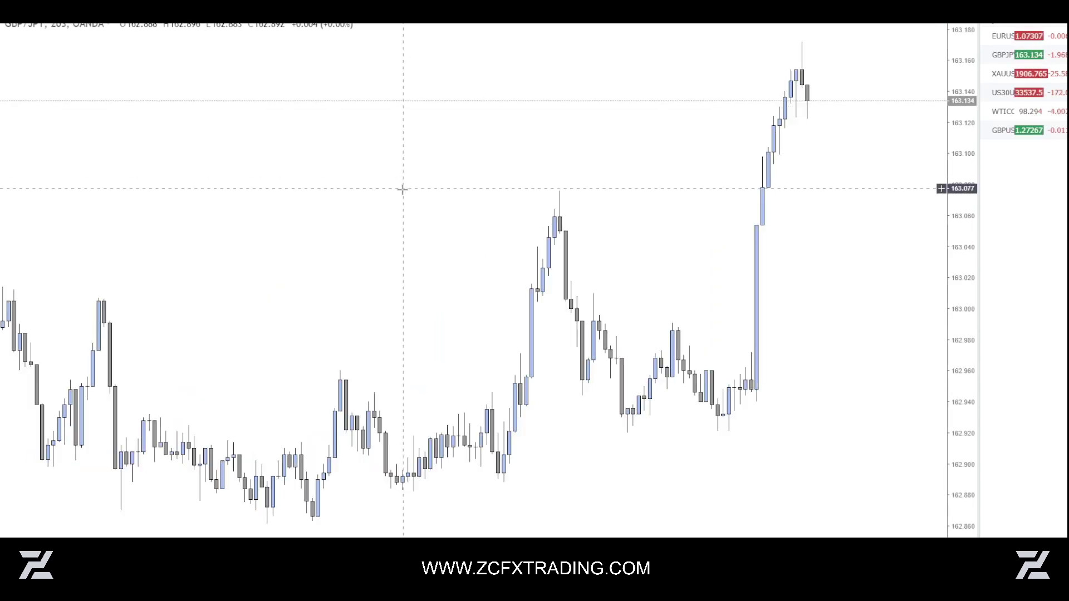
# - Change the GBP/JPY chart interval from the 20-second view to 15 seconds
pyautogui.moveTo(401, 188); pyautogui.dragTo(422, 183)
pyautogui.write('156')
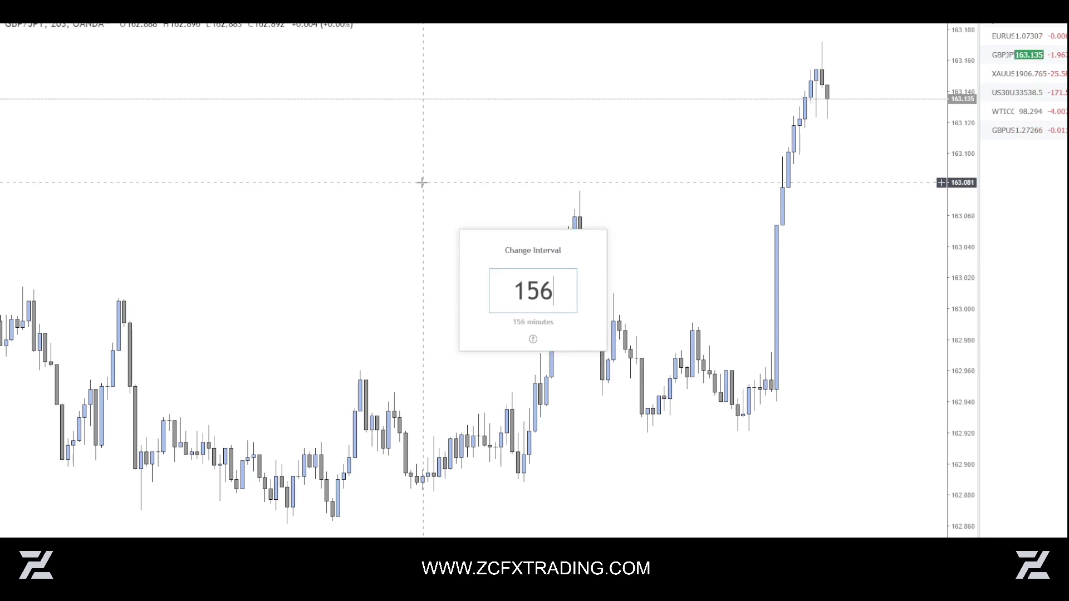
pyautogui.write('S')
pyautogui.press('Left')
pyautogui.press('BackSpace')
pyautogui.press('Return')
pyautogui.moveTo(530, 270); pyautogui.dragTo(476, 269)
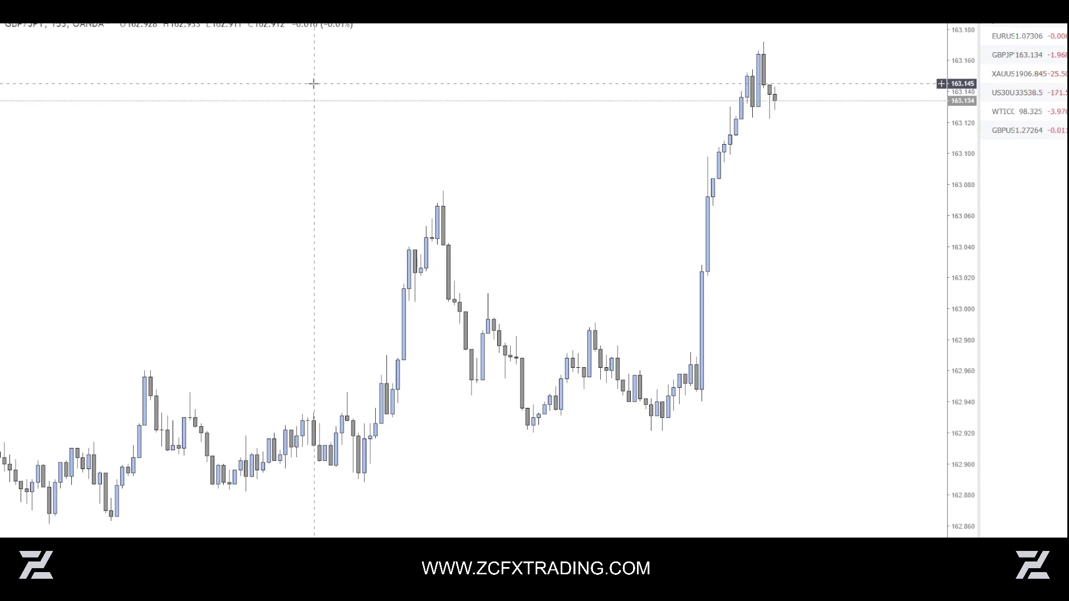
# - Switch the GBP/JPY chart to a 5-second interval and examine its earlier and latest price action
pyautogui.write('5S')
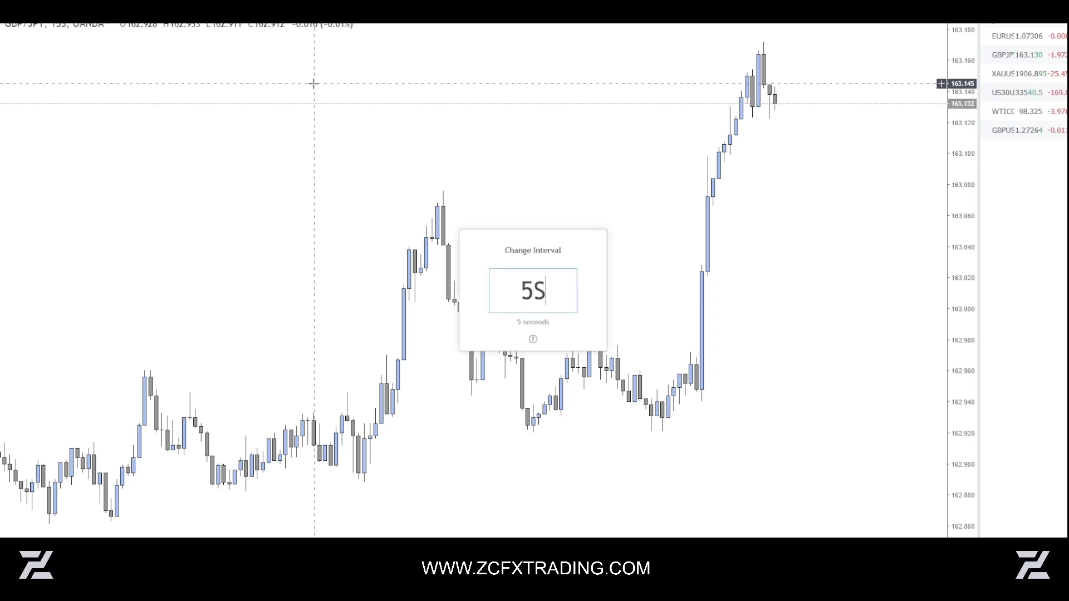
pyautogui.press('Return')
pyautogui.scroll(-5, 641, 341)
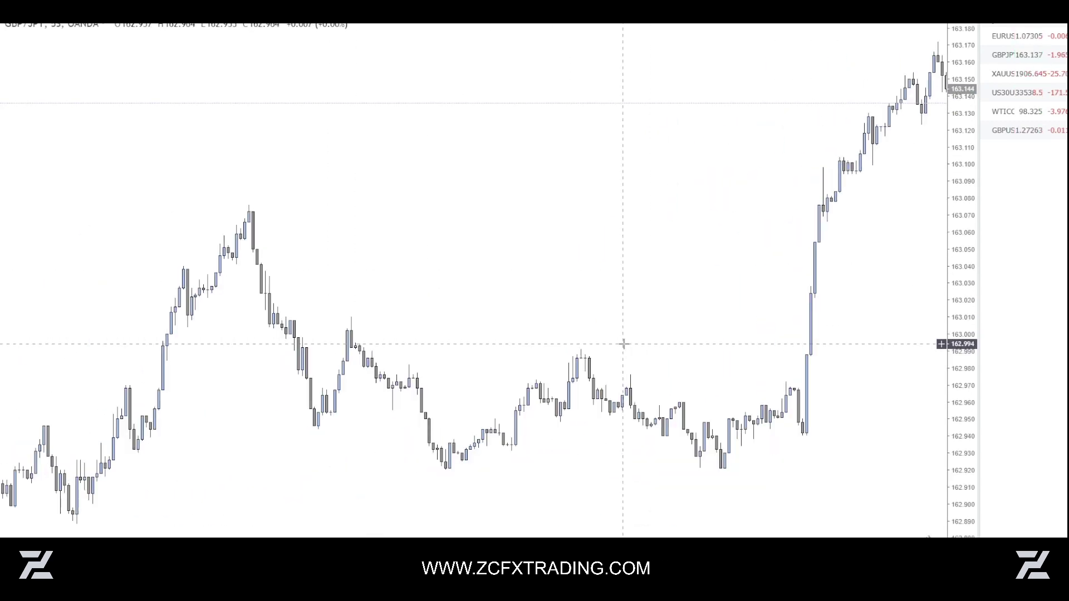
pyautogui.scroll(2, 381, 432)
pyautogui.moveTo(382, 432); pyautogui.dragTo(714, 423)
pyautogui.scroll(-5, 570, 436)
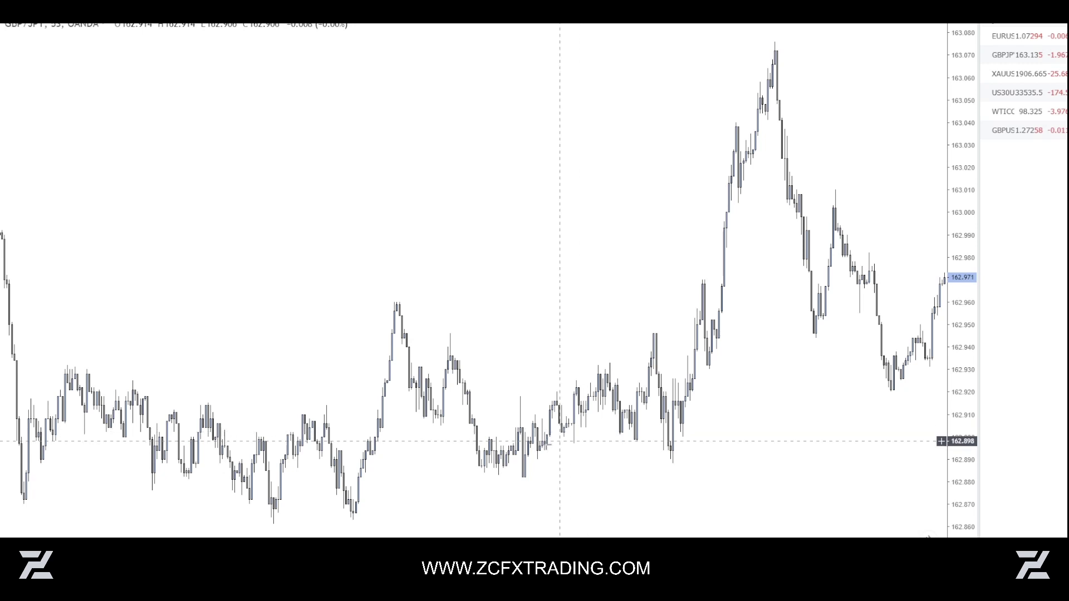
pyautogui.scroll(8, 717, 322)
pyautogui.scroll(3, 560, 334)
pyautogui.moveTo(716, 322); pyautogui.dragTo(384, 282)
pyautogui.scroll(-6, 384, 282)
pyautogui.moveTo(584, 260); pyautogui.dragTo(643, 260)
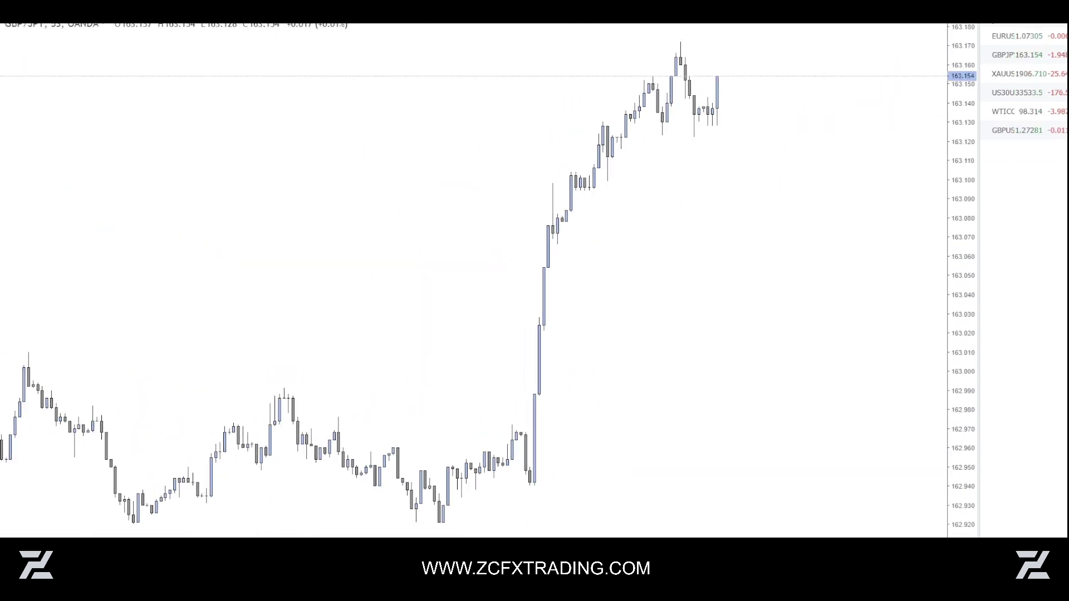
# - Set the GBP/JPY chart to a 15-second interval and switch to the eight-chart grid layout
pyautogui.click(187, 23)
pyautogui.moveTo(629, 174); pyautogui.dragTo(602, 162)
pyautogui.click(753, 24)
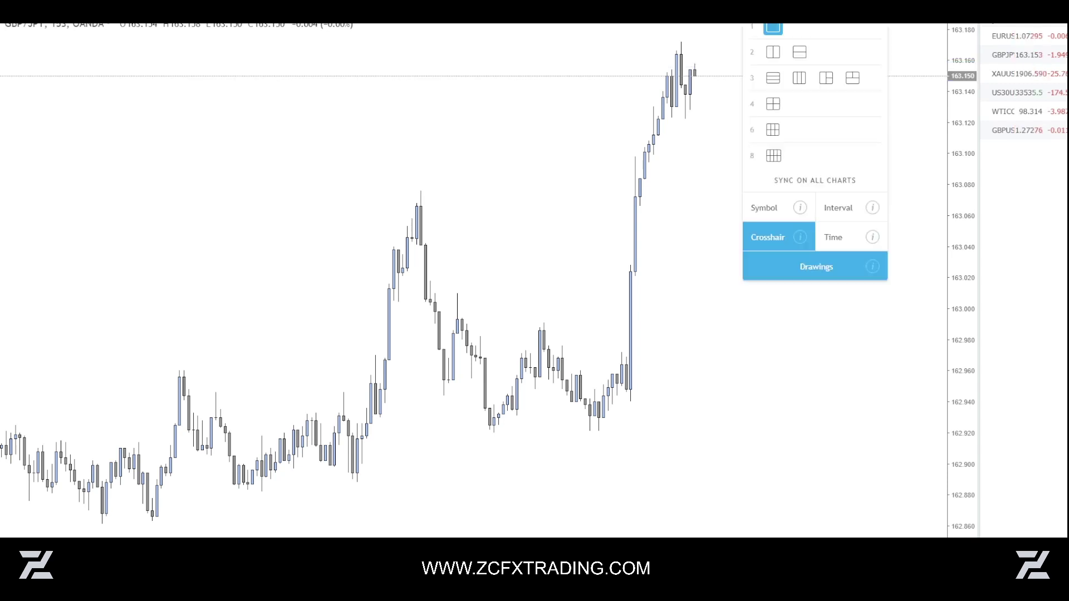
pyautogui.click(773, 156)
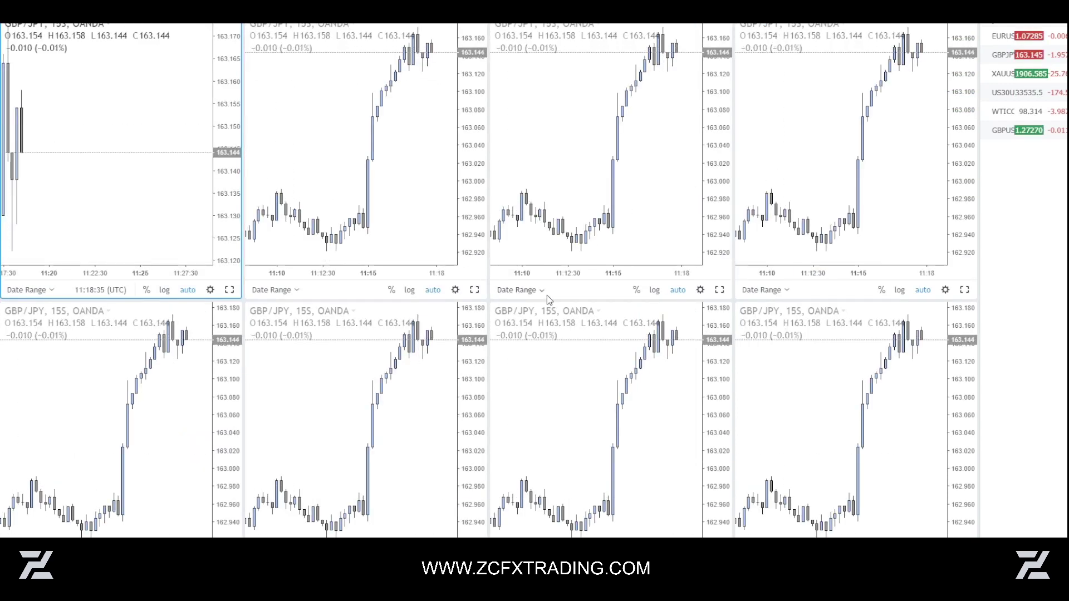
# - Shift the four upper-row charts so their latest GBP/JPY candles have empty space after them
pyautogui.click(614, 187)
pyautogui.scroll(2, 615, 186)
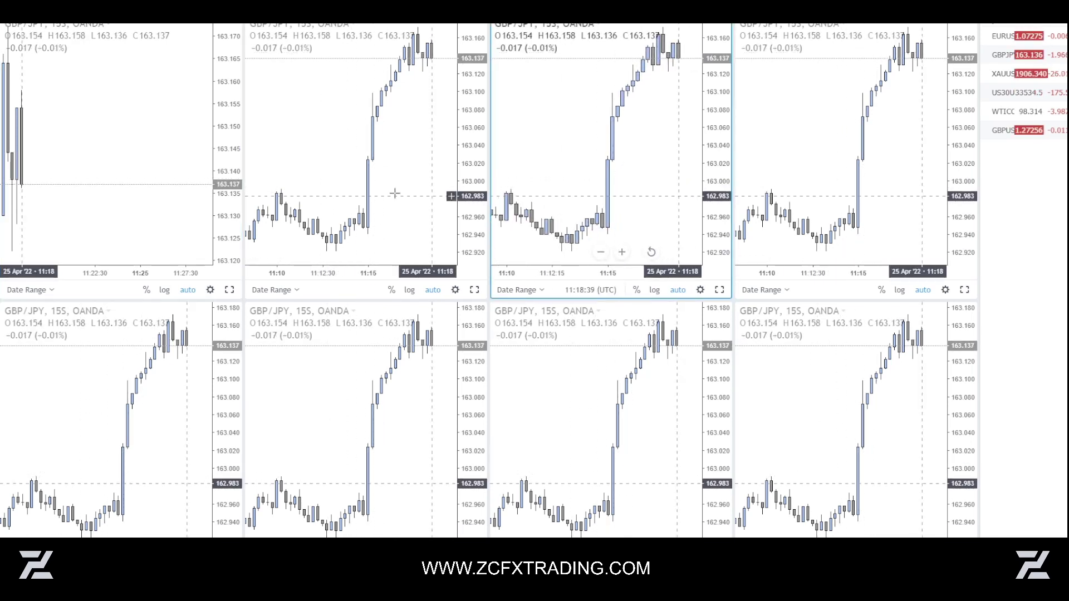
pyautogui.click(384, 192)
pyautogui.scroll(2, 336, 207)
pyautogui.moveTo(337, 207); pyautogui.dragTo(321, 183)
pyautogui.moveTo(95, 133); pyautogui.dragTo(199, 151)
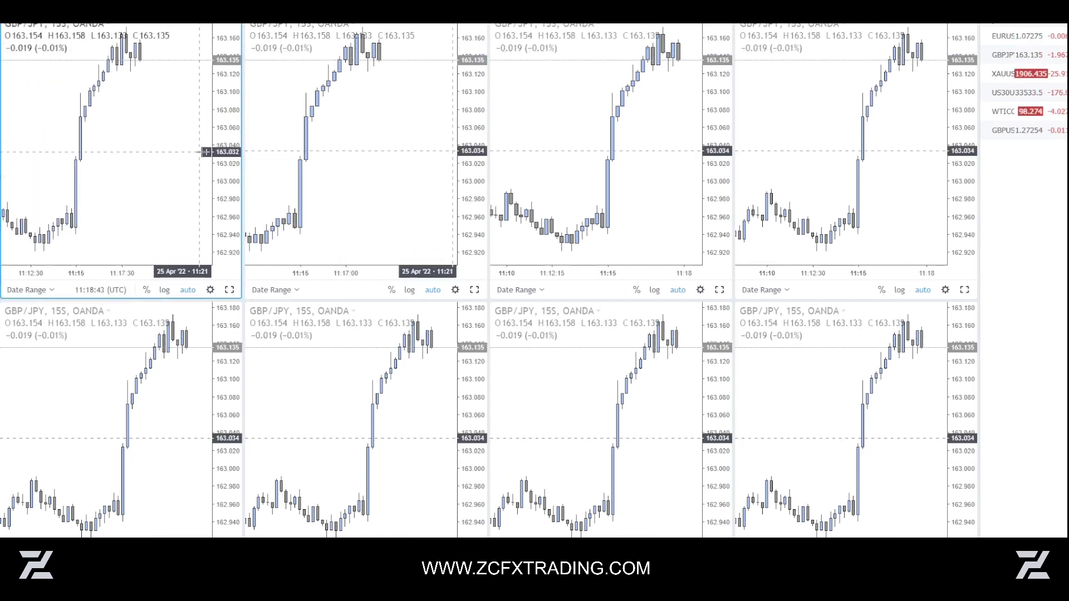
pyautogui.moveTo(374, 149); pyautogui.dragTo(394, 150)
pyautogui.moveTo(574, 154); pyautogui.dragTo(552, 158)
pyautogui.moveTo(643, 160); pyautogui.dragTo(623, 167)
pyautogui.moveTo(809, 187)
pyautogui.mouseDown()
pyautogui.moveTo(819, 187)
pyautogui.moveTo(792, 187)
pyautogui.mouseUp()
# - Adjust the time scale and position of the four lower-row GBP/JPY charts to frame the latest candles
pyautogui.moveTo(813, 394); pyautogui.dragTo(800, 405)
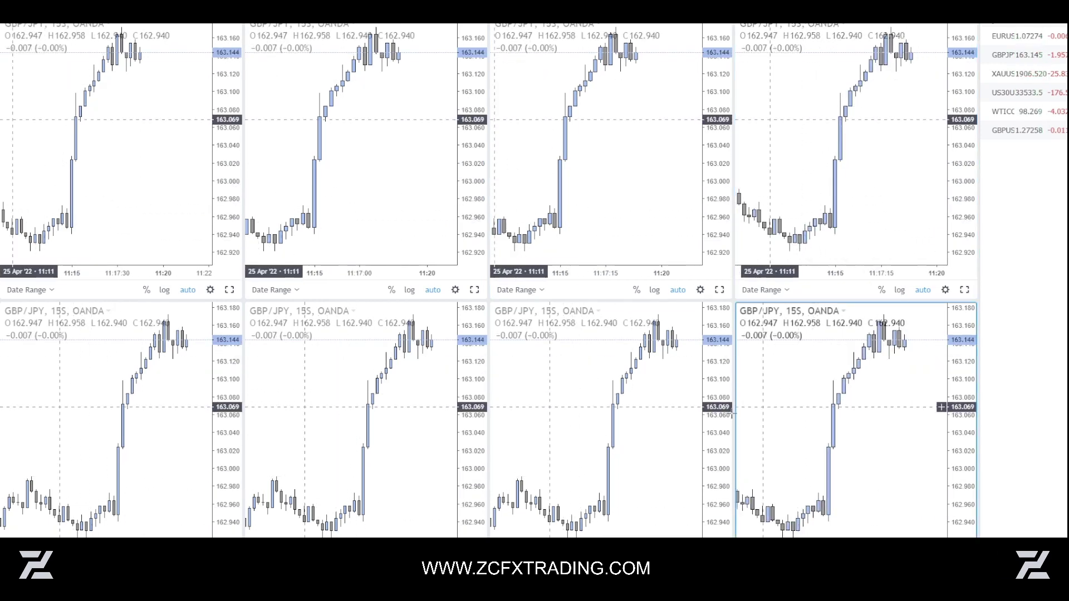
pyautogui.scroll(1, 577, 437)
pyautogui.click(577, 436)
pyautogui.moveTo(425, 440); pyautogui.dragTo(435, 439)
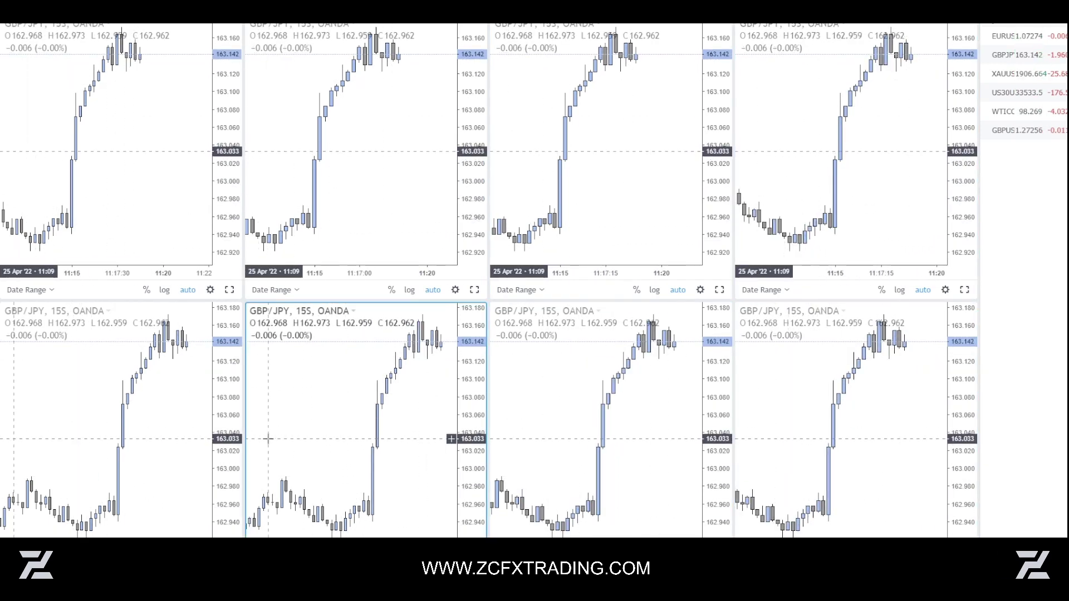
pyautogui.scroll(1, 267, 438)
pyautogui.moveTo(114, 434); pyautogui.dragTo(148, 433)
pyautogui.scroll(2, 129, 432)
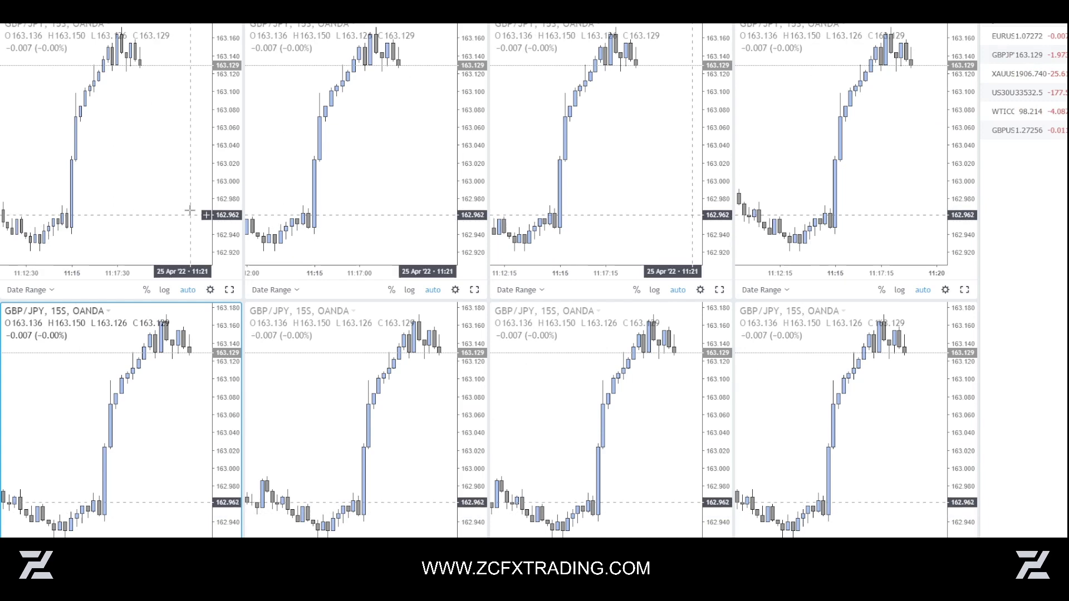
# - Load EUR/USD into the second chart of the upper row and gold (XAU/USD) into the third
pyautogui.click(162, 175)
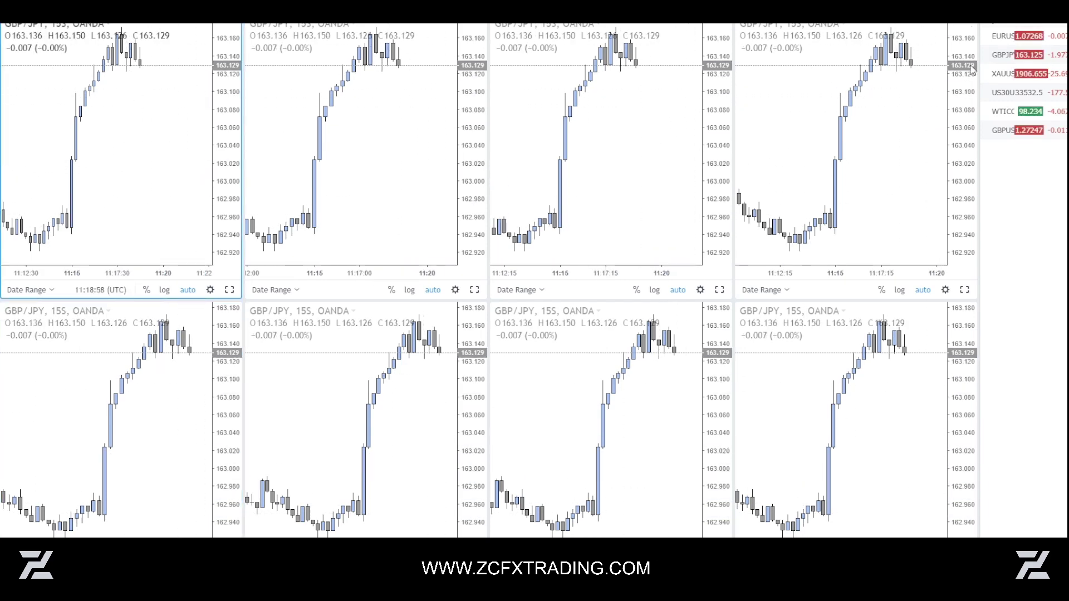
pyautogui.click(400, 130)
pyautogui.click(999, 37)
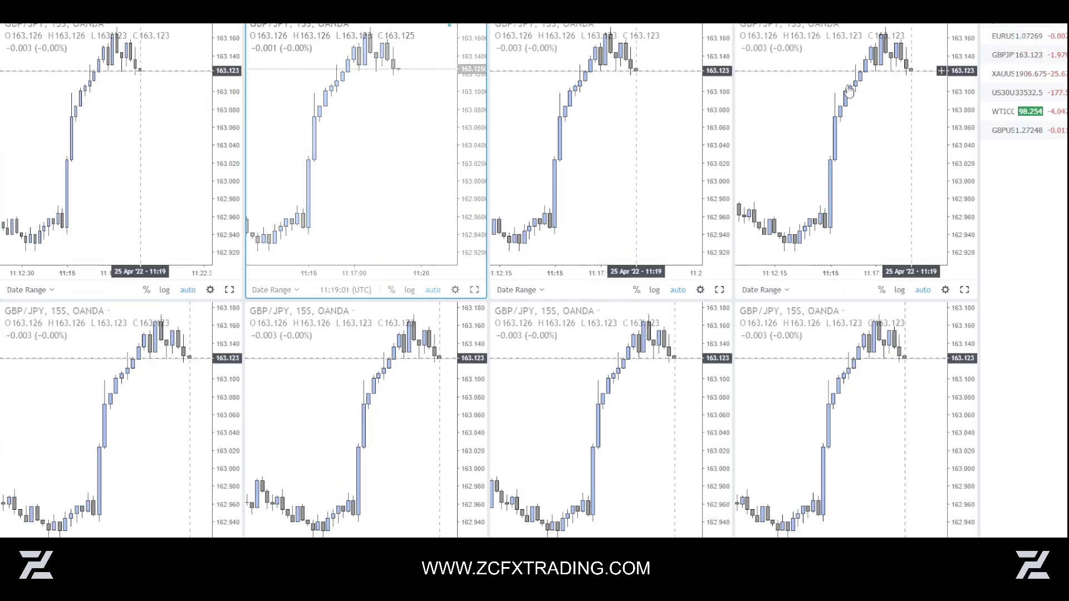
pyautogui.click(620, 128)
pyautogui.click(1050, 75)
# - Load US Wall St 30 into the fourth chart of the upper row from the watchlist
pyautogui.click(840, 151)
pyautogui.click(1032, 93)
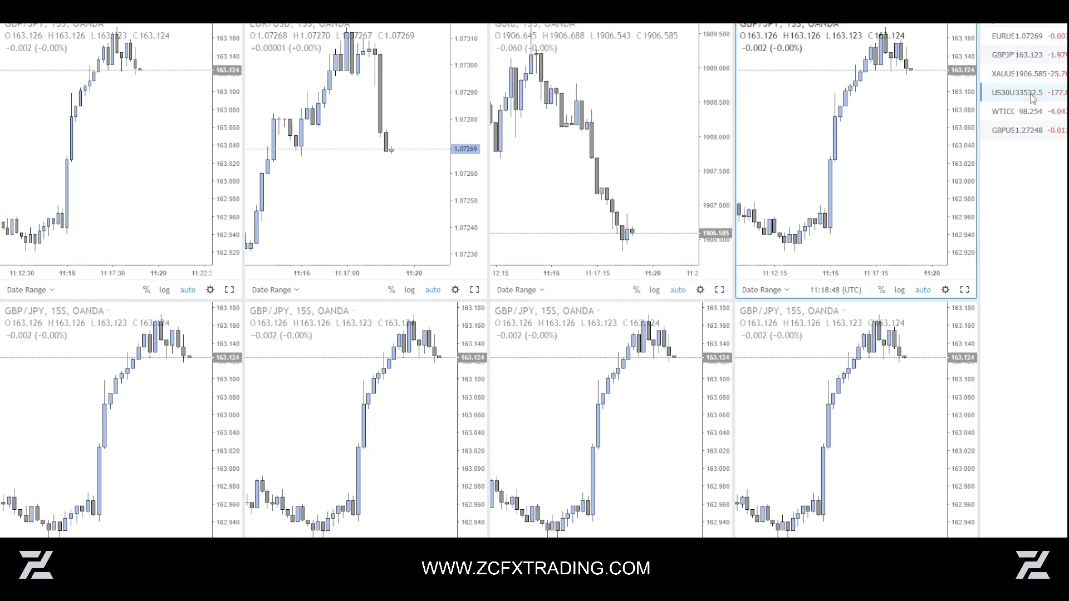
pyautogui.click(1026, 116)
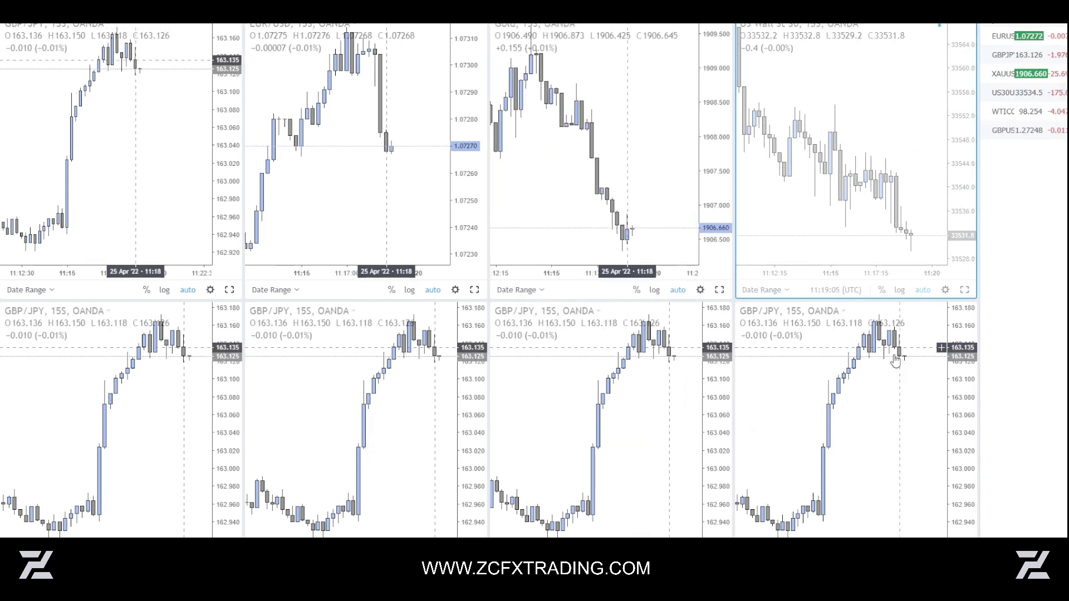
# - Load West Texas Oil into the fourth chart of the lower row and GBP/USD into the third
pyautogui.click(912, 328)
pyautogui.click(1030, 114)
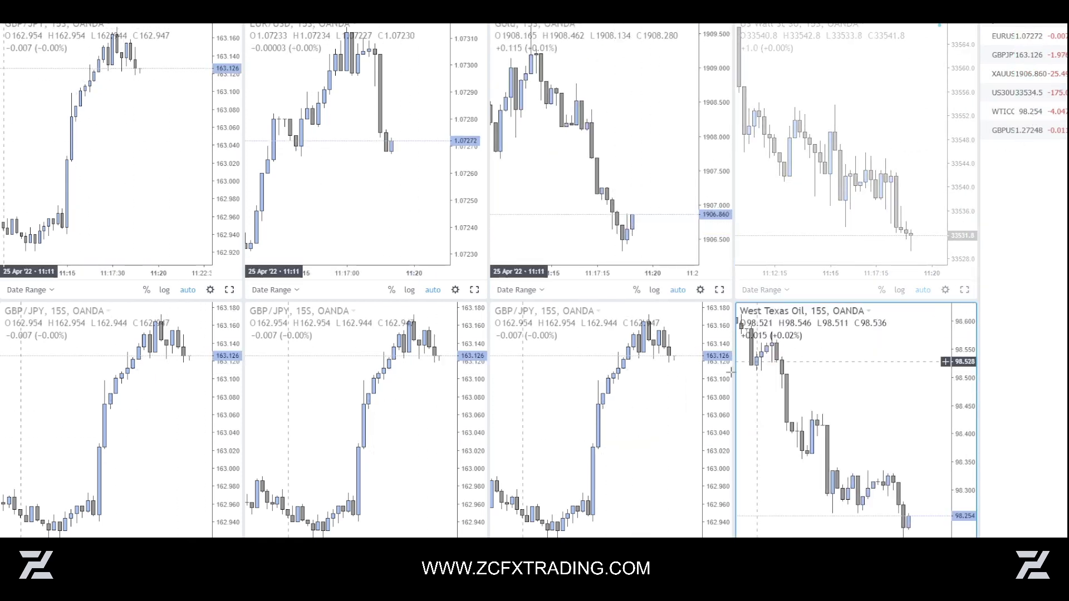
pyautogui.click(1024, 132)
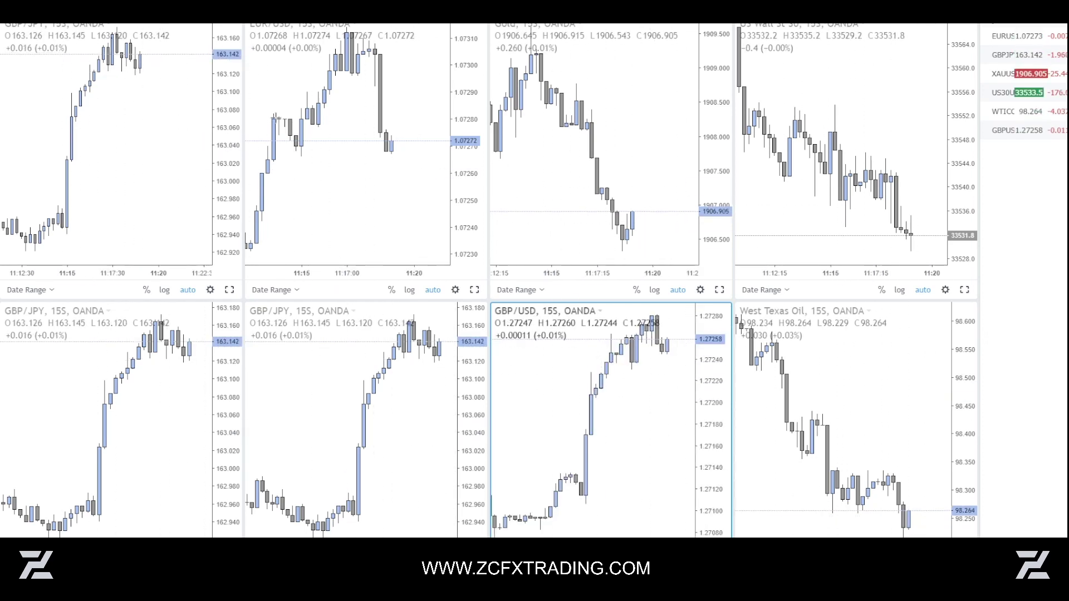
# - Switch to the four-chart grid layout and shift the candles of the first GBP/JPY chart
pyautogui.click(754, 16)
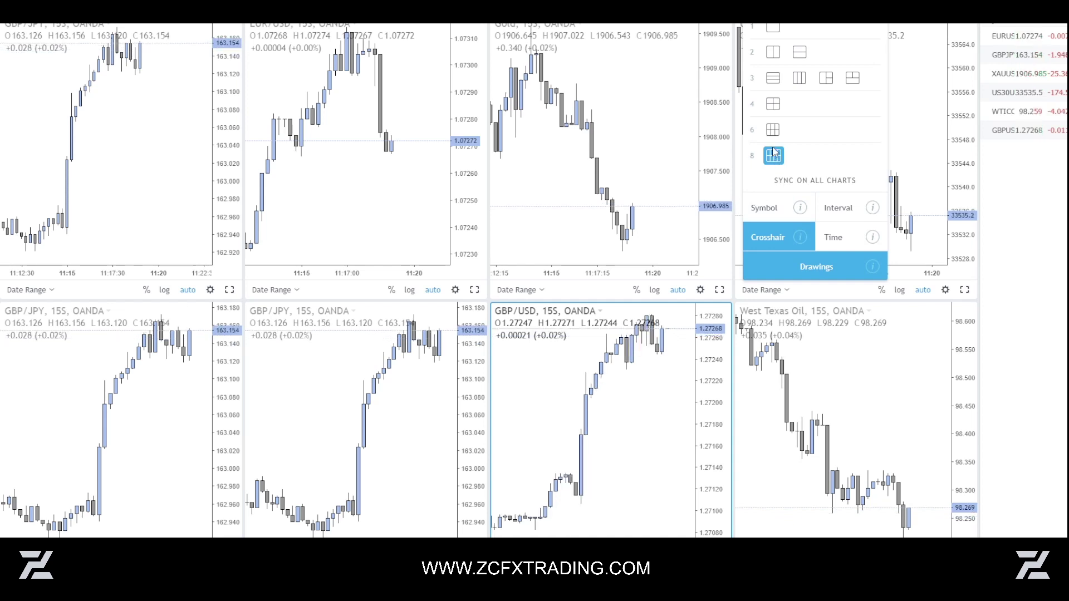
pyautogui.click(773, 104)
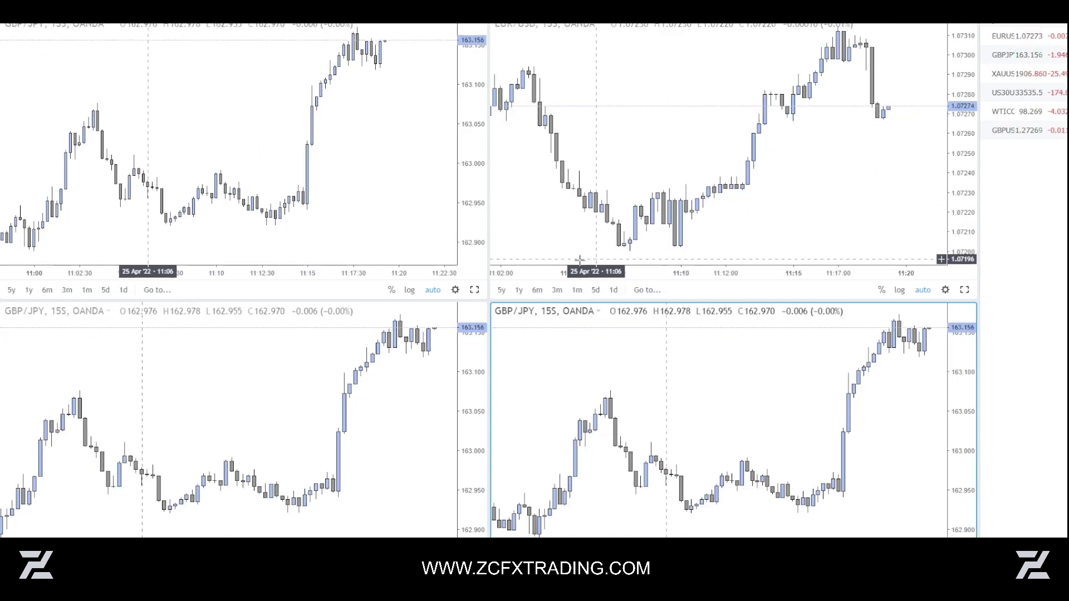
pyautogui.moveTo(416, 235); pyautogui.dragTo(426, 234)
pyautogui.moveTo(380, 196); pyautogui.dragTo(403, 200)
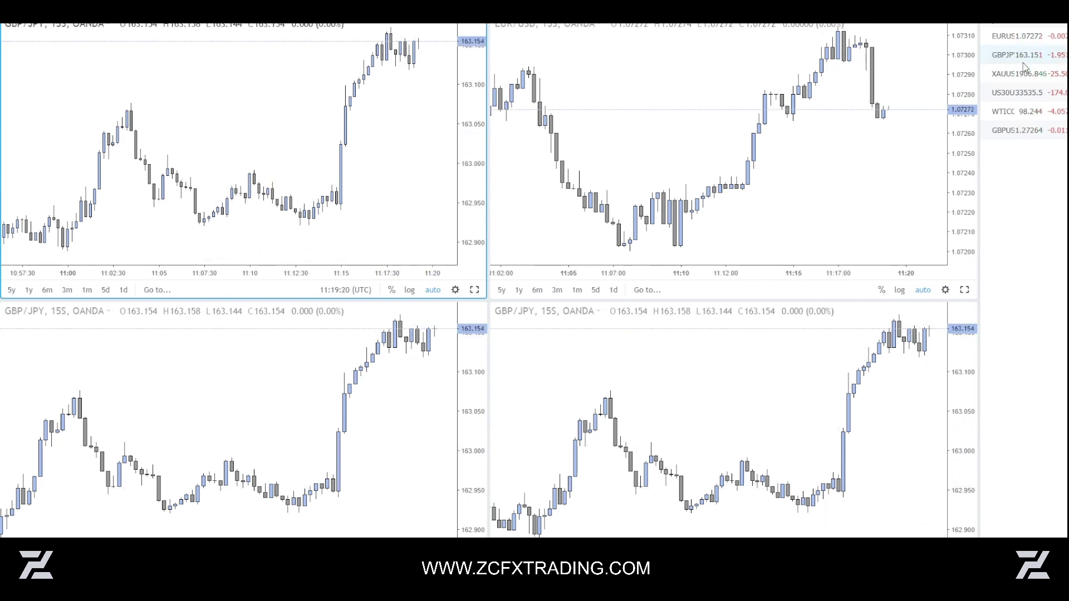
# - Show GBP/JPY in the first three charts with intervals of 1 day, 30 minutes and 5 minutes respectively
pyautogui.click(206, 11)
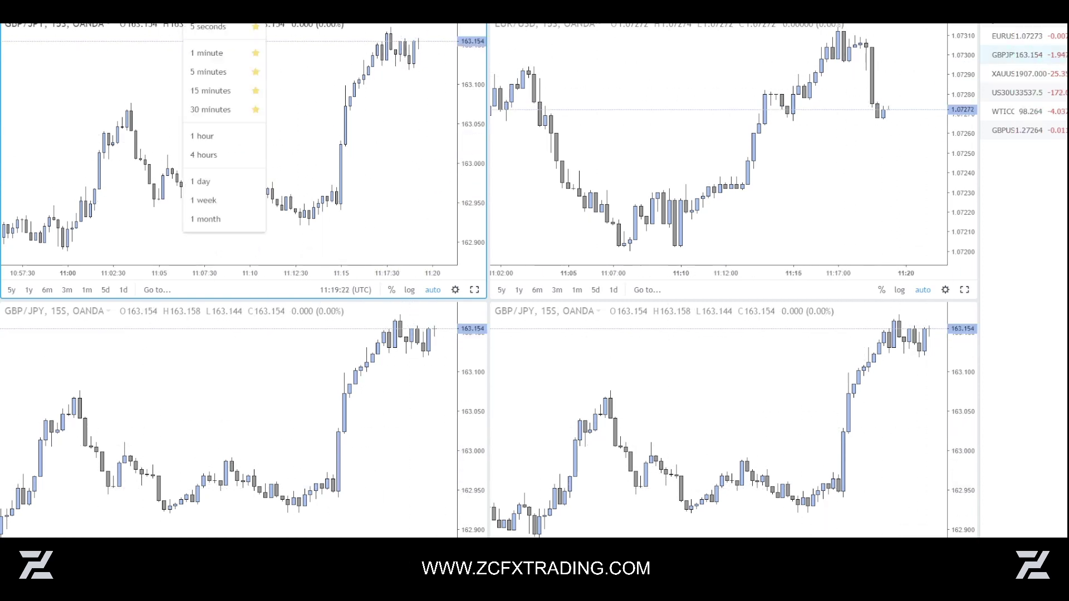
pyautogui.click(230, 191)
pyautogui.click(625, 162)
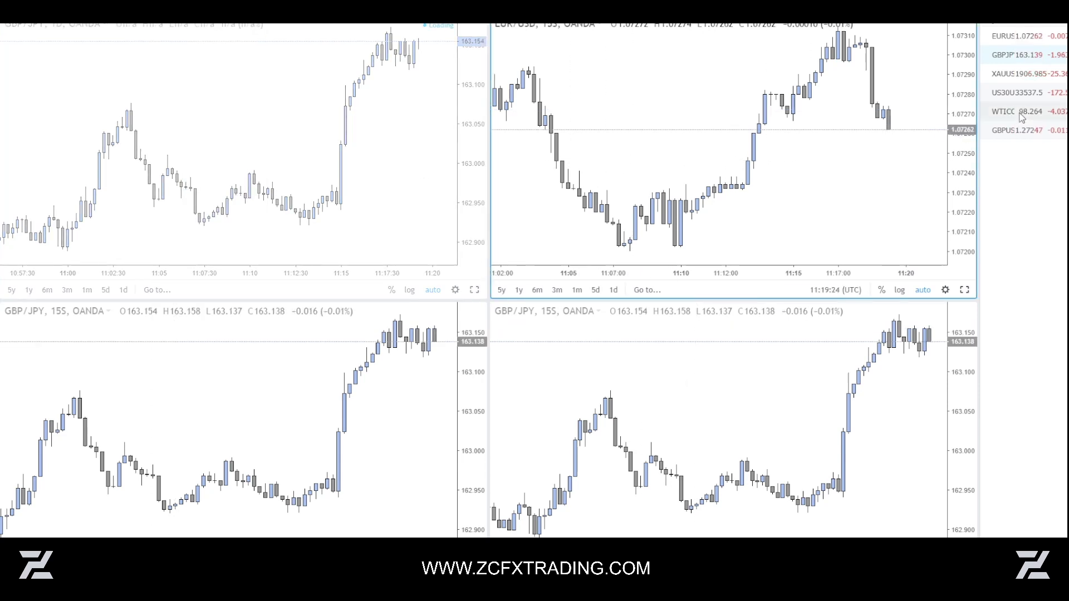
pyautogui.click(1021, 56)
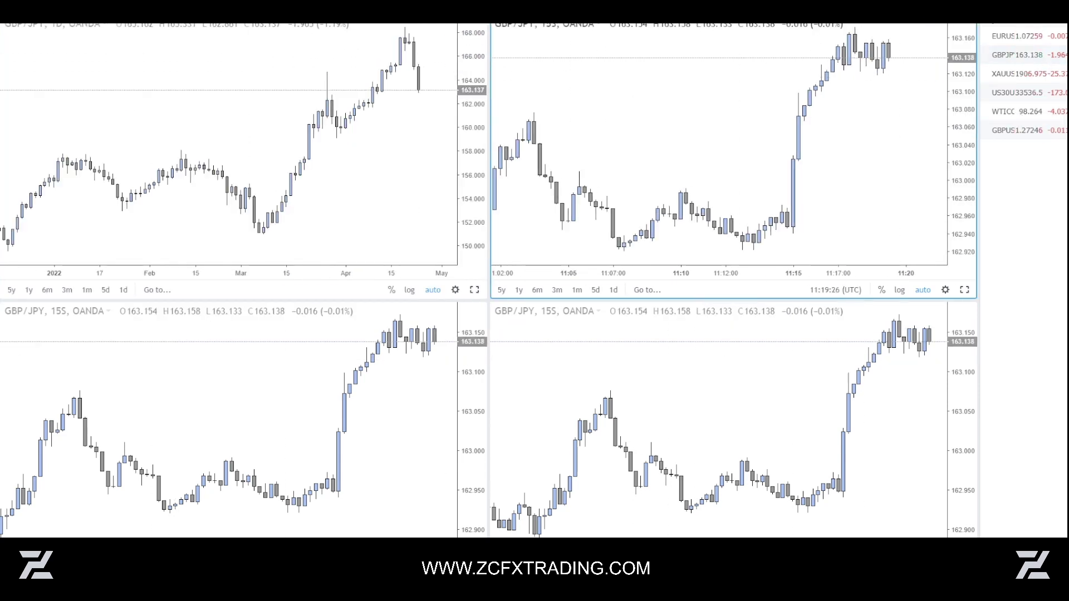
pyautogui.click(198, 15)
pyautogui.click(417, 341)
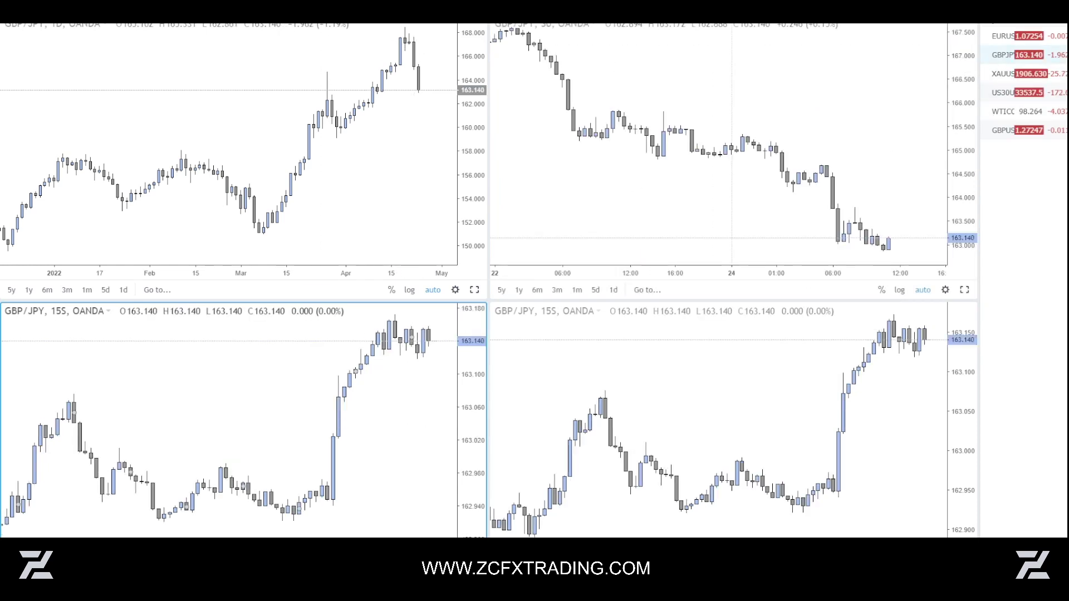
# - Load GBP/USD into the fourth chart with a 15-second interval and reposition its candles
pyautogui.click(766, 332)
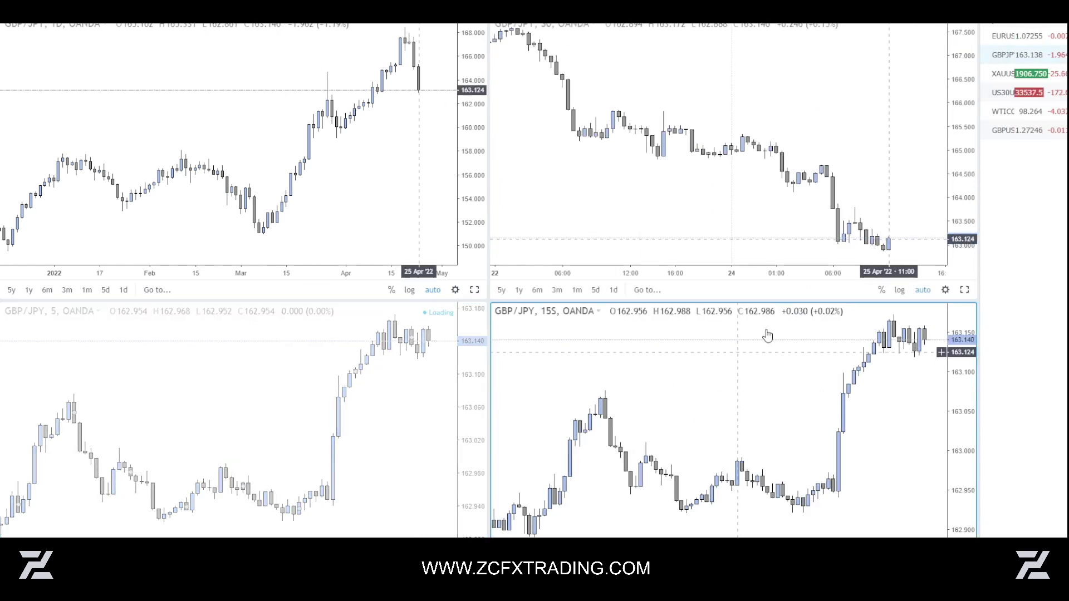
pyautogui.click(1012, 129)
pyautogui.write('5s')
pyautogui.press('Return')
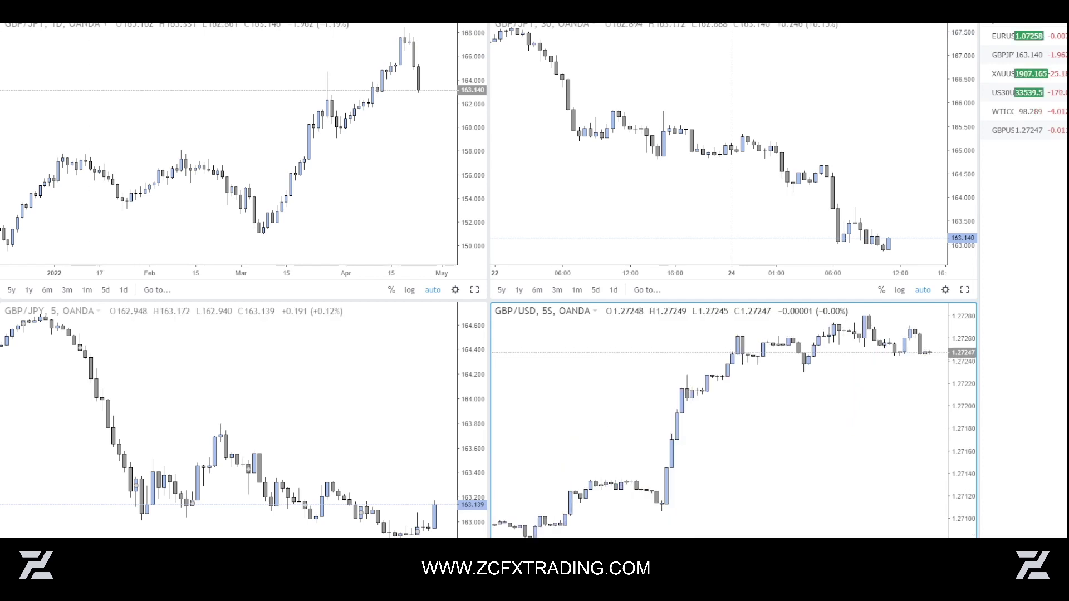
pyautogui.write('15s')
pyautogui.press('Return')
pyautogui.moveTo(623, 343); pyautogui.dragTo(565, 418)
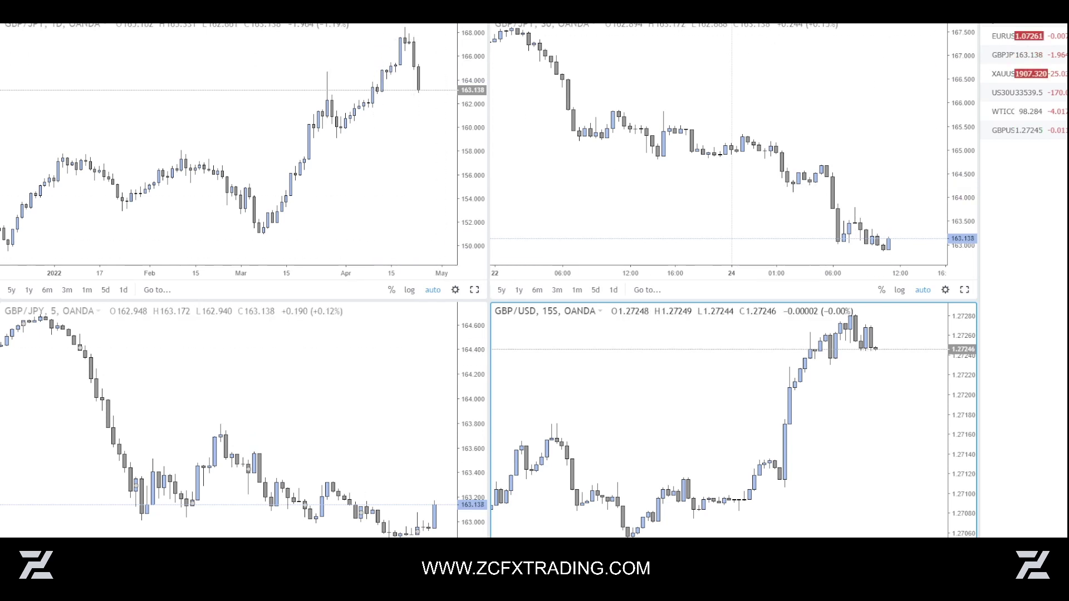
# - Review the 30-minute GBP/JPY chart's settings for style, background, timezone and sessions, and trading
pyautogui.click(625, 136)
pyautogui.doubleClick(625, 136)
pyautogui.moveTo(520, 150); pyautogui.dragTo(566, 134)
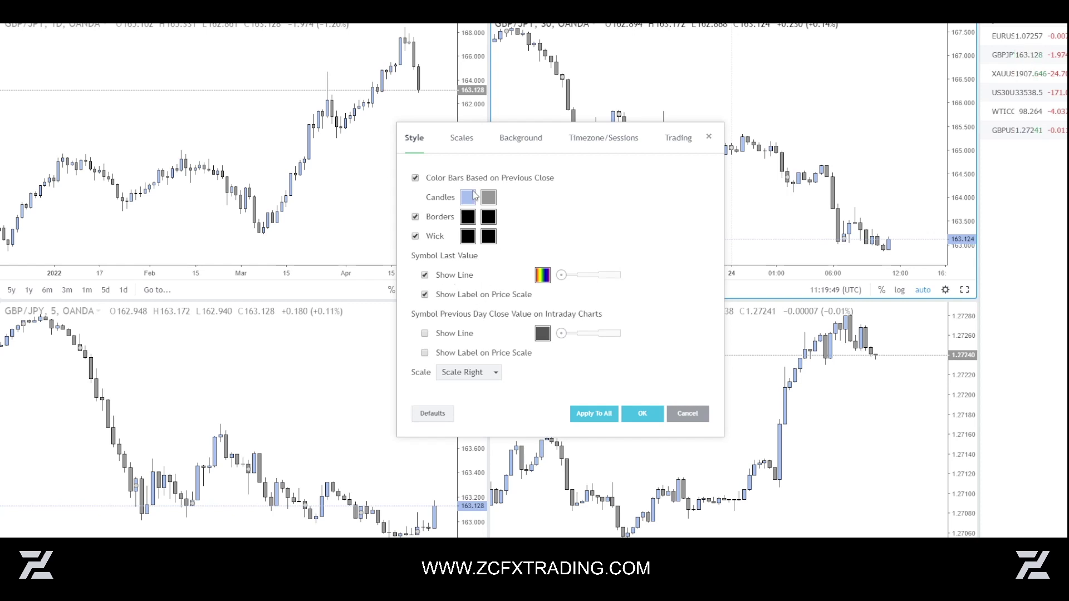
pyautogui.click(522, 138)
pyautogui.click(605, 138)
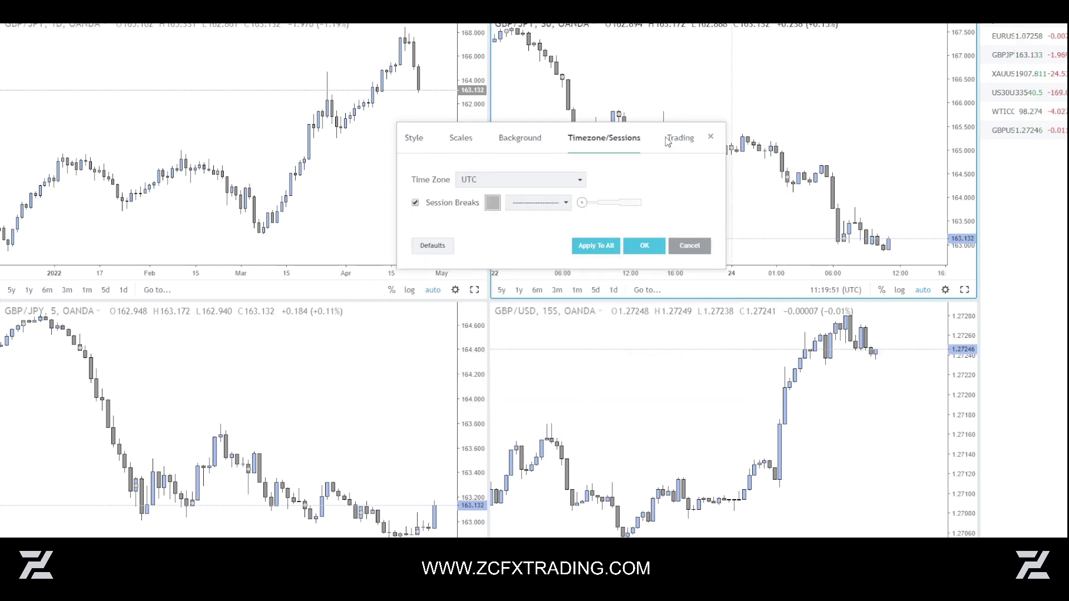
pyautogui.click(680, 138)
pyautogui.click(640, 138)
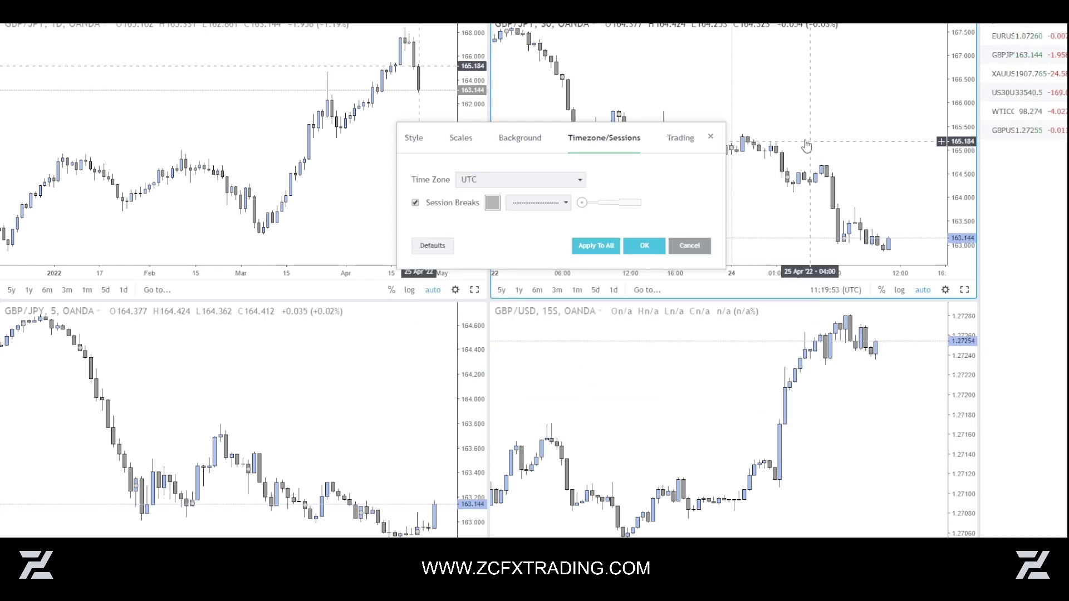
pyautogui.click(710, 139)
# - Reposition the 30-minute GBP/JPY candles, take a snapshot of the four-chart layout and copy its image URL
pyautogui.moveTo(781, 132); pyautogui.dragTo(755, 132)
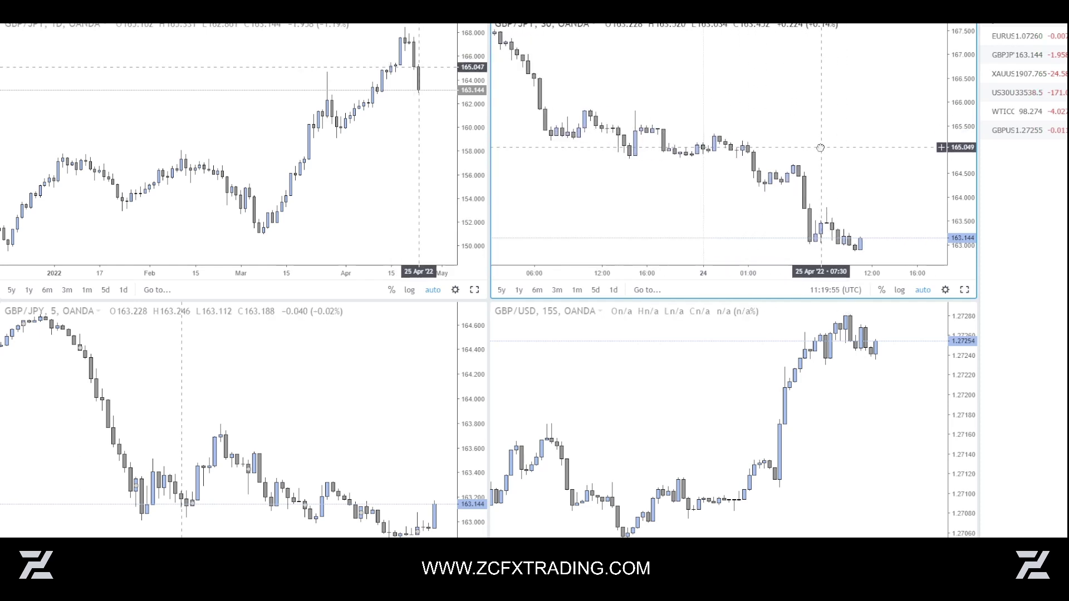
pyautogui.moveTo(837, 75); pyautogui.dragTo(847, 77)
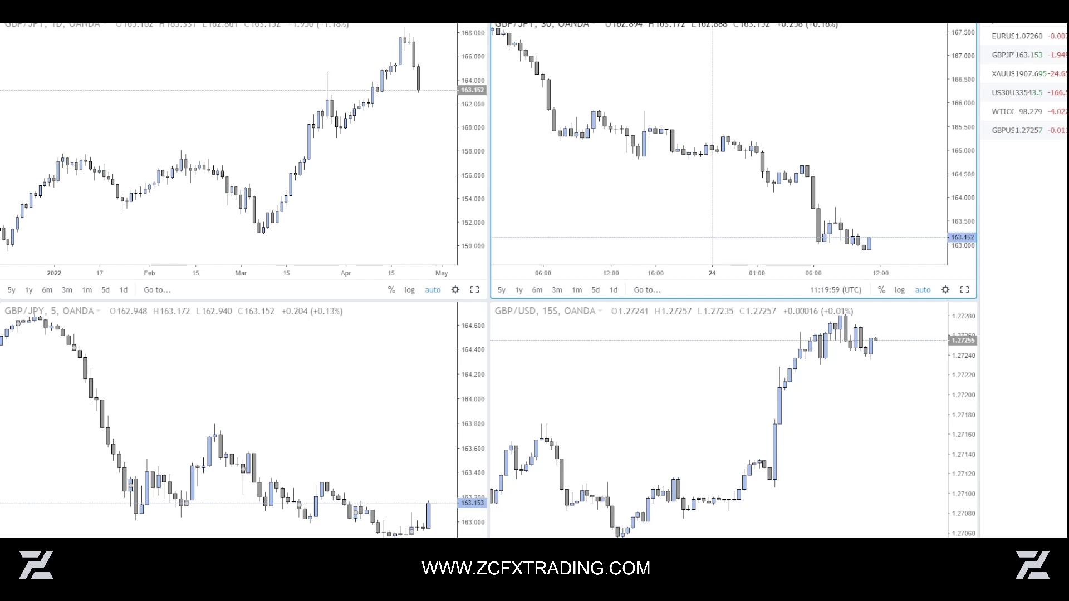
pyautogui.hotkey('alt', 's')
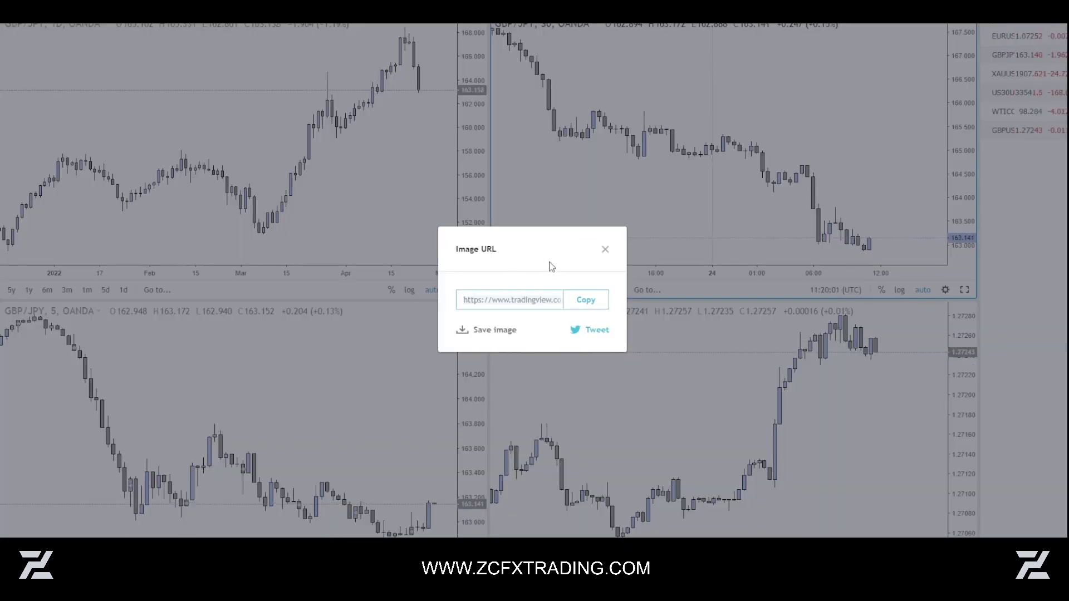
pyautogui.click(606, 300)
pyautogui.click(655, 250)
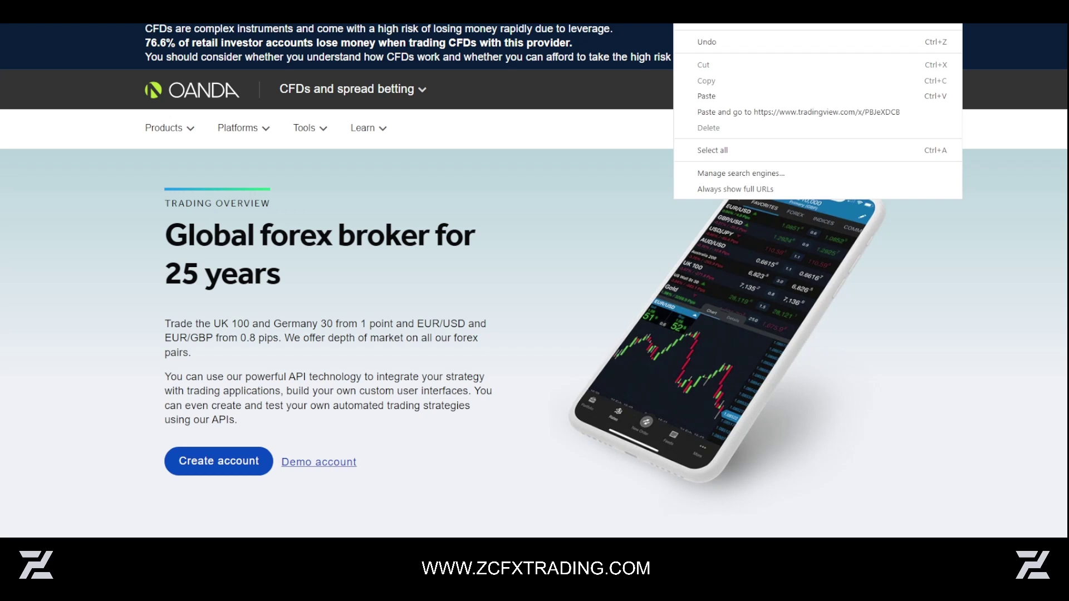
# - Open the copied TradingView snapshot link in the browser tab showing the OANDA website
pyautogui.press('Escape')
pyautogui.hotkey('ctrl', 'v')
pyautogui.press('Return')
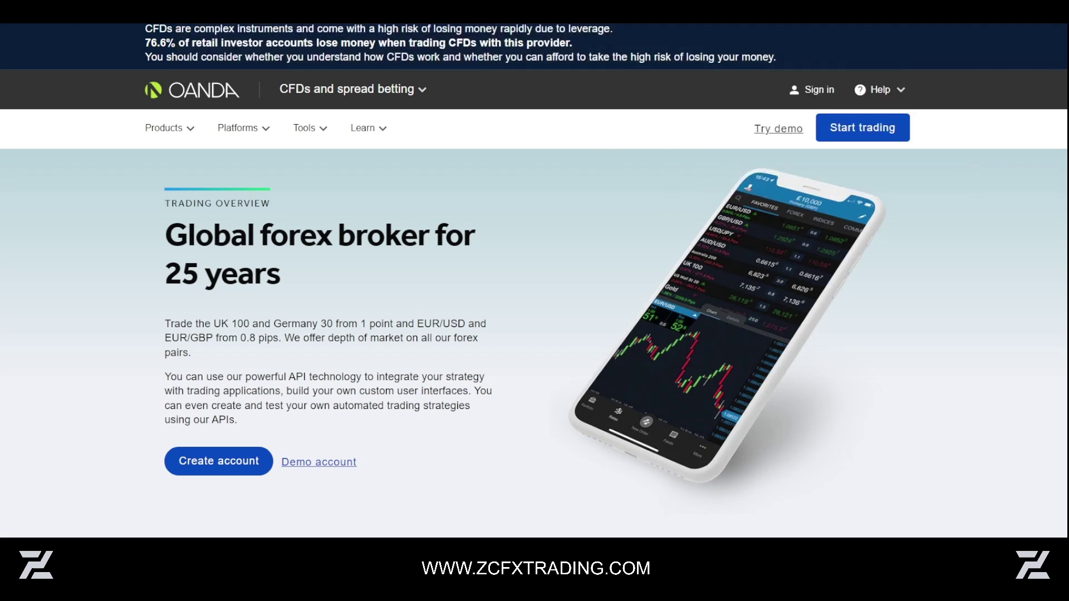